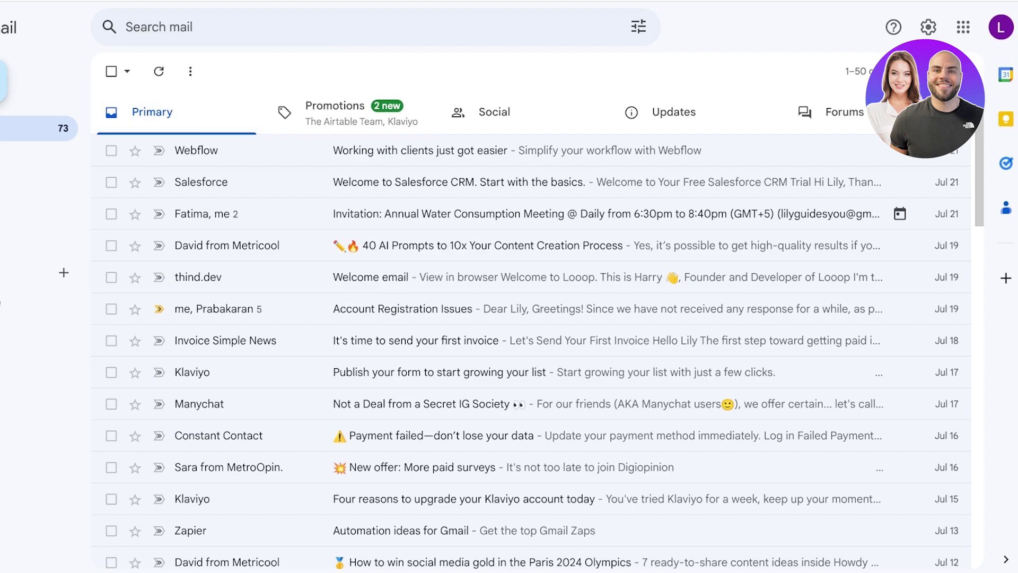
Open a new email message.
click(3, 81)
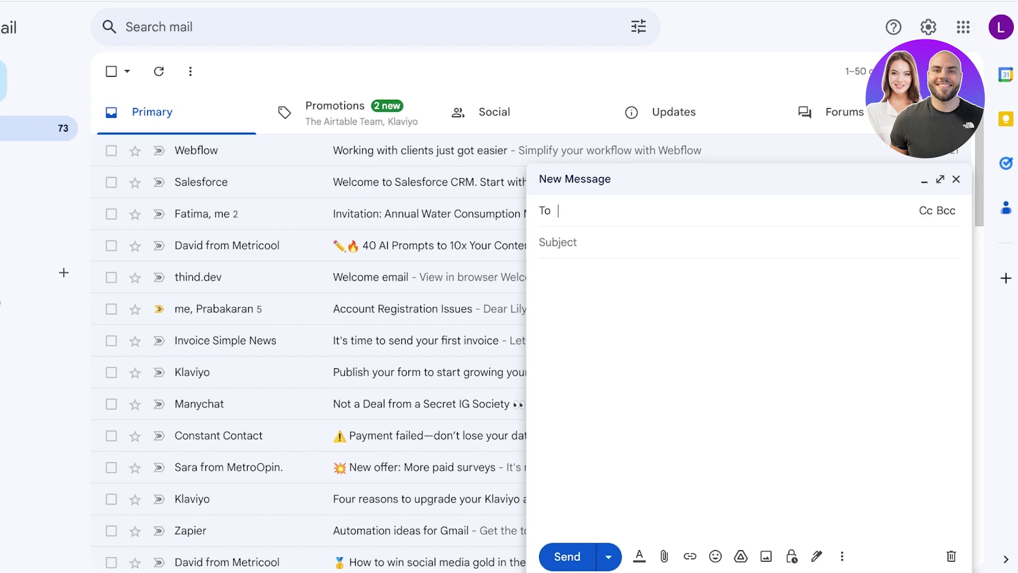
click(956, 179)
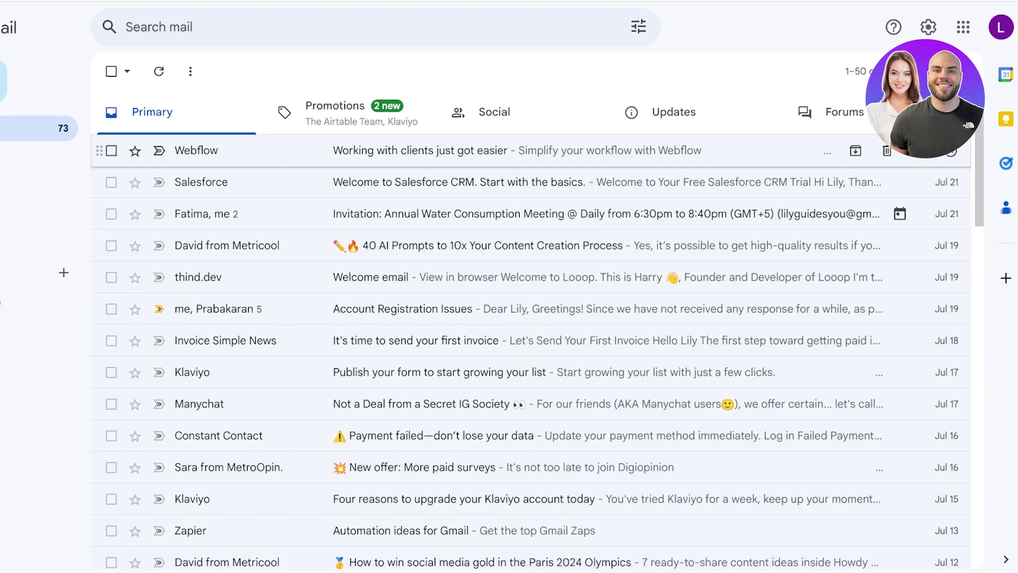
key(c)
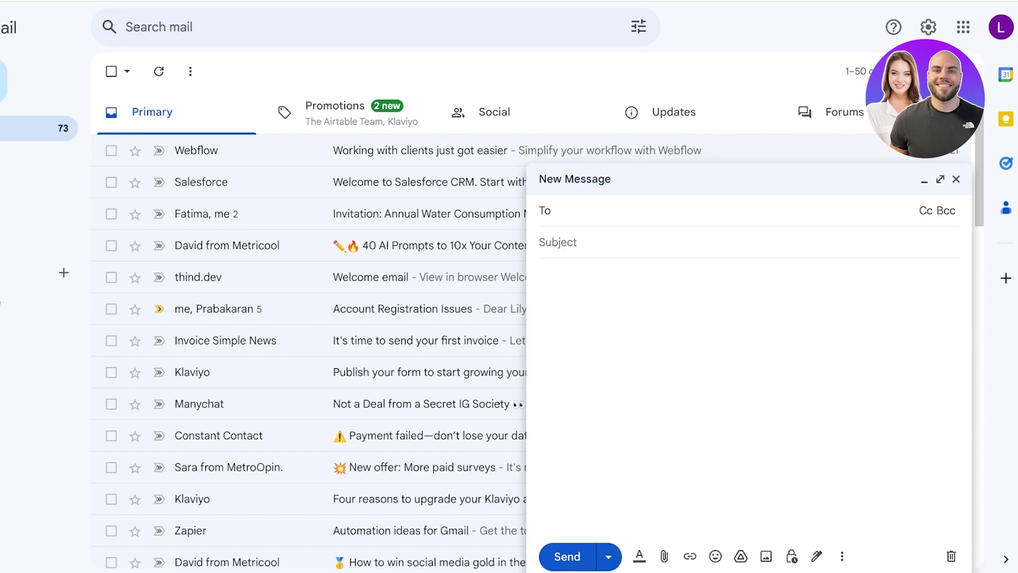
Examine the message's template options for inserting, saving and deleting templates.
click(841, 556)
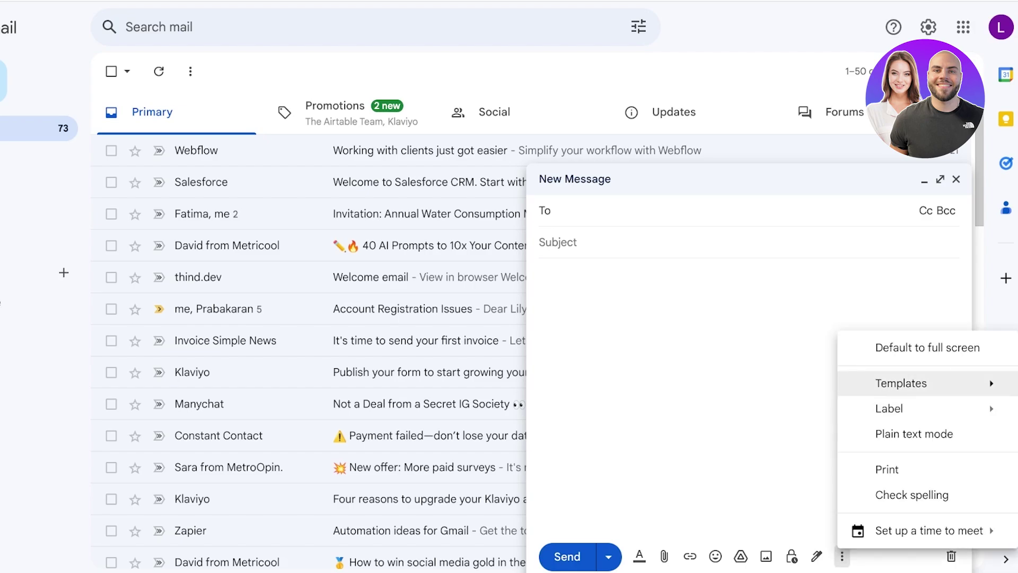
mouse_move(901, 383)
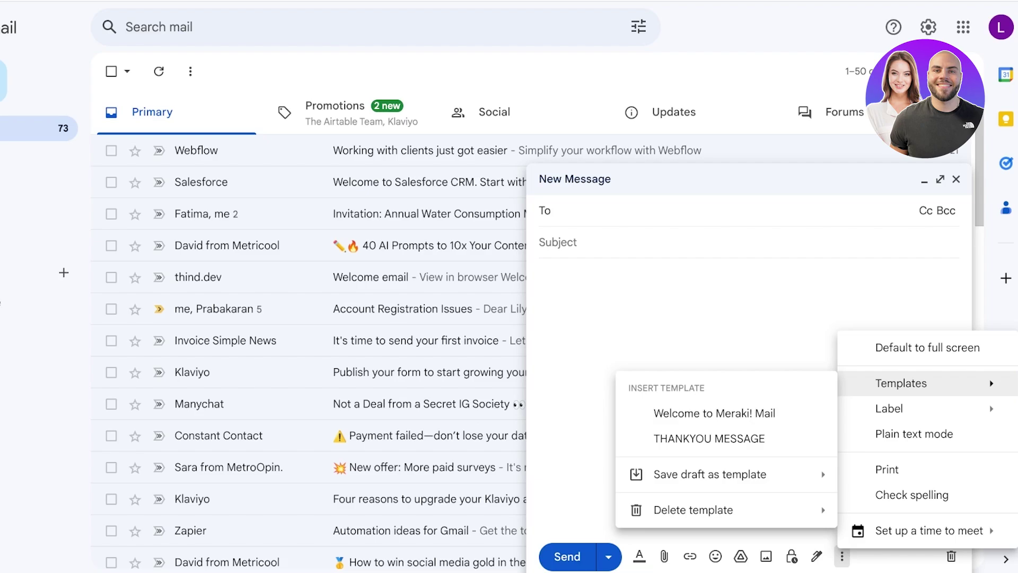
mouse_move(710, 474)
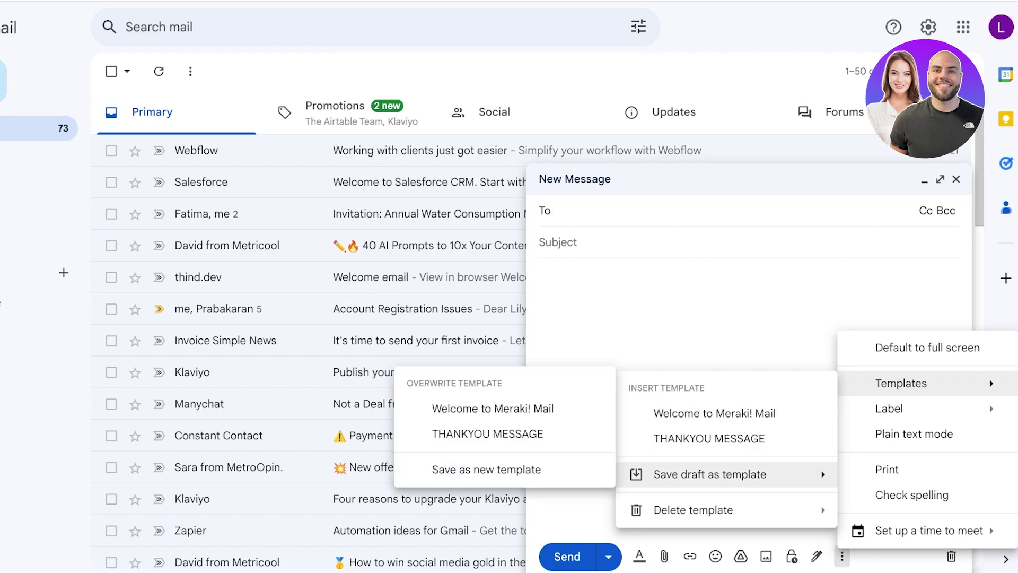
mouse_move(693, 509)
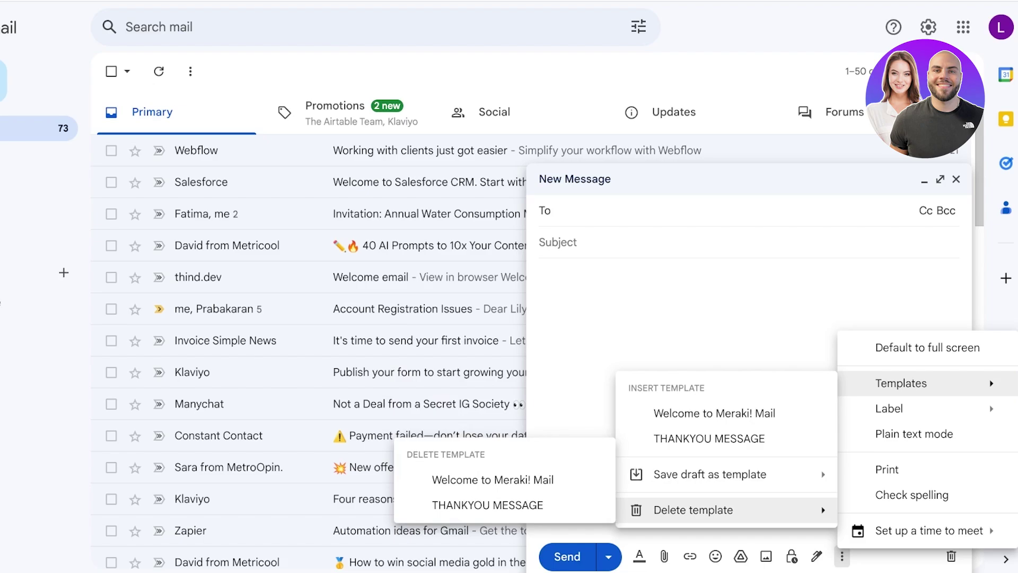
click(539, 277)
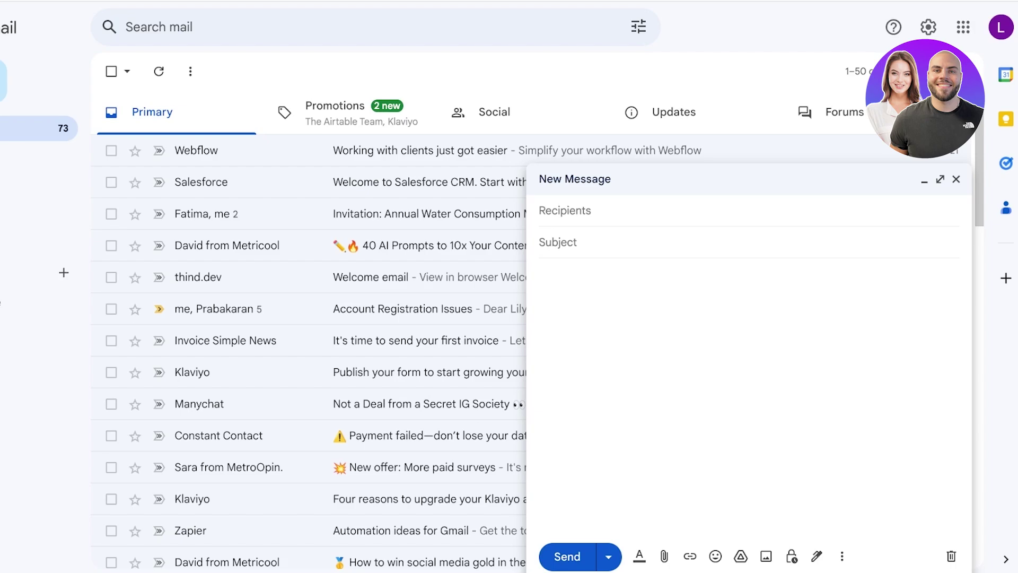
Expand the new message to full screen and enter the subject "Welcome to Durden".
click(940, 179)
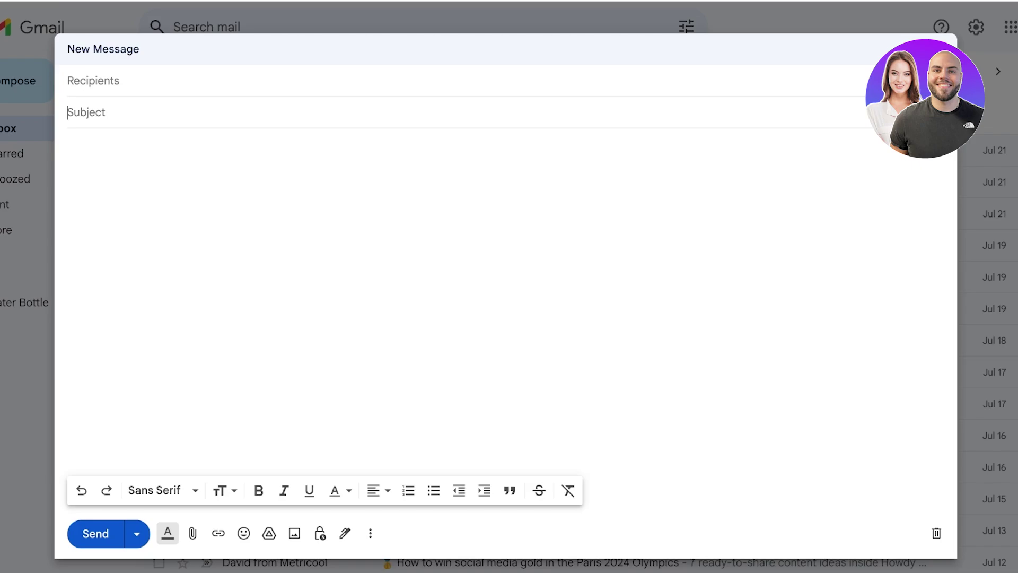
text(Welcome a)
key(BackSpace)
key(BackSpace)
text(to Durden)
Write the greeting "Hello Everyone!" on the first line of the message body.
click(68, 147)
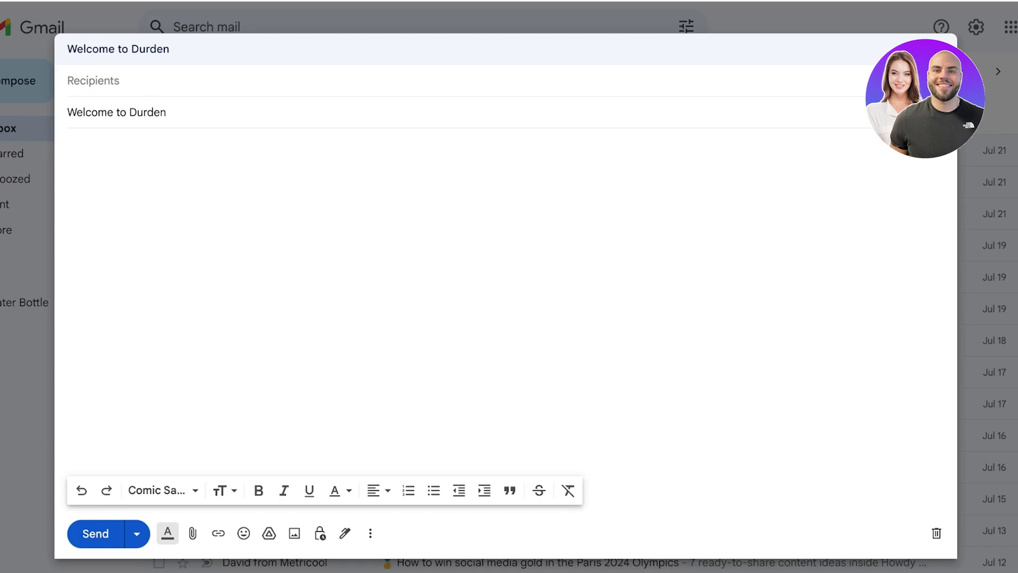
text(Hell)
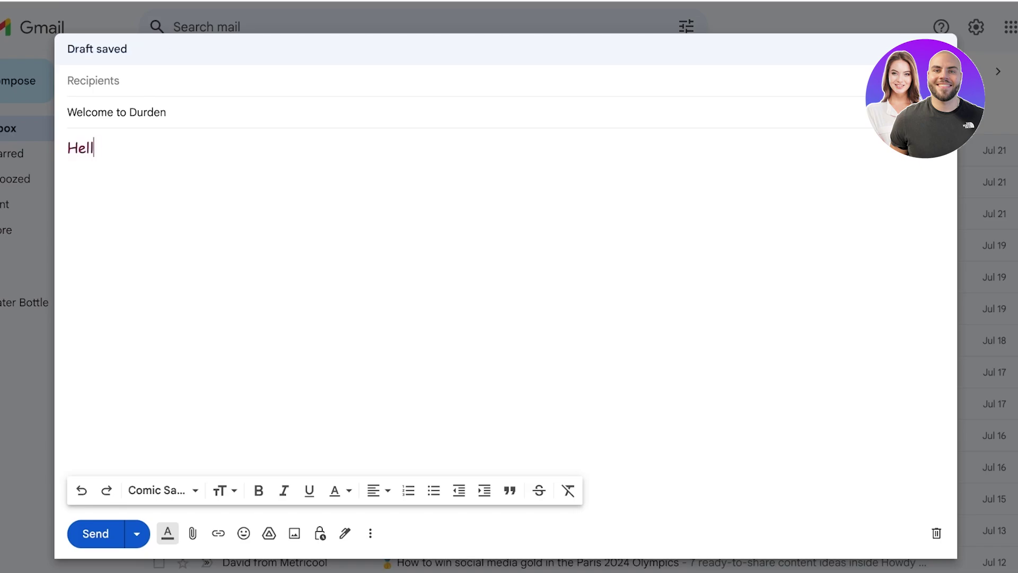
text(o Everyone!)
key(Return)
key(BackSpace)
key(BackSpace)
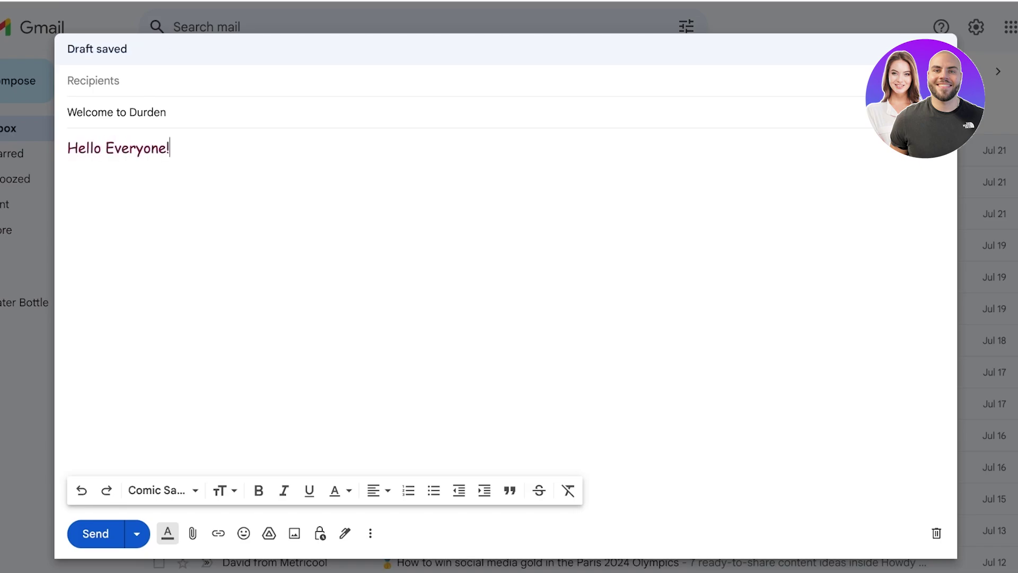
Replace "Everyone!" in the greeting with the placeholder "[....]" so it reads "Hello [....]".
key(ctrl+BackSpace)
key(BackSpace)
text(e )
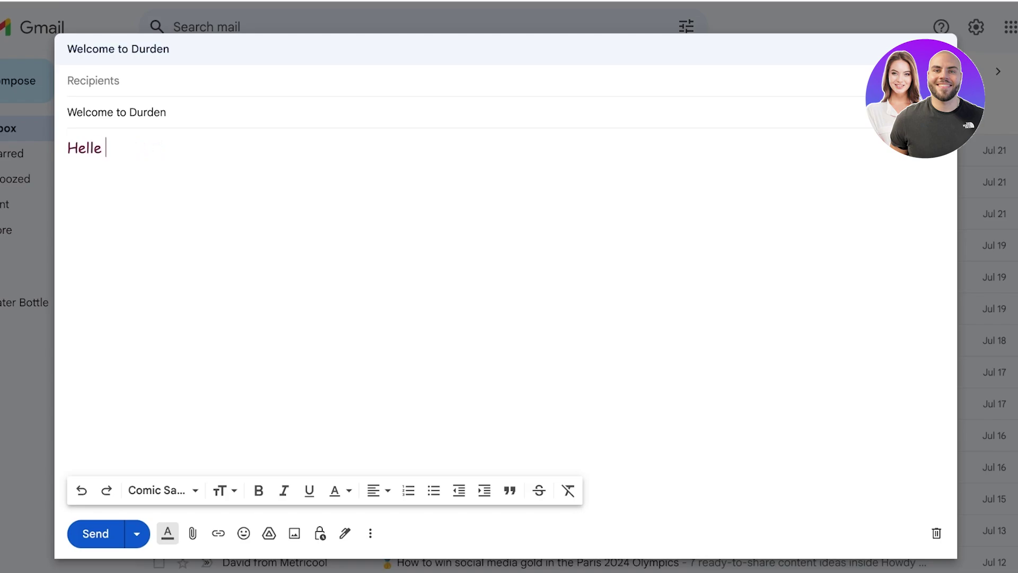
text(()
key(BackSpace)
text(E)
key(BackSpace)
key(BackSpace)
key(BackSpace)
text(o [)
key(BackSpace)
text([....})
key(BackSpace)
text(])
Leave a blank line under the greeting and write "Thanks for joining our team! You will. be contacted soon~!".
key(Return)
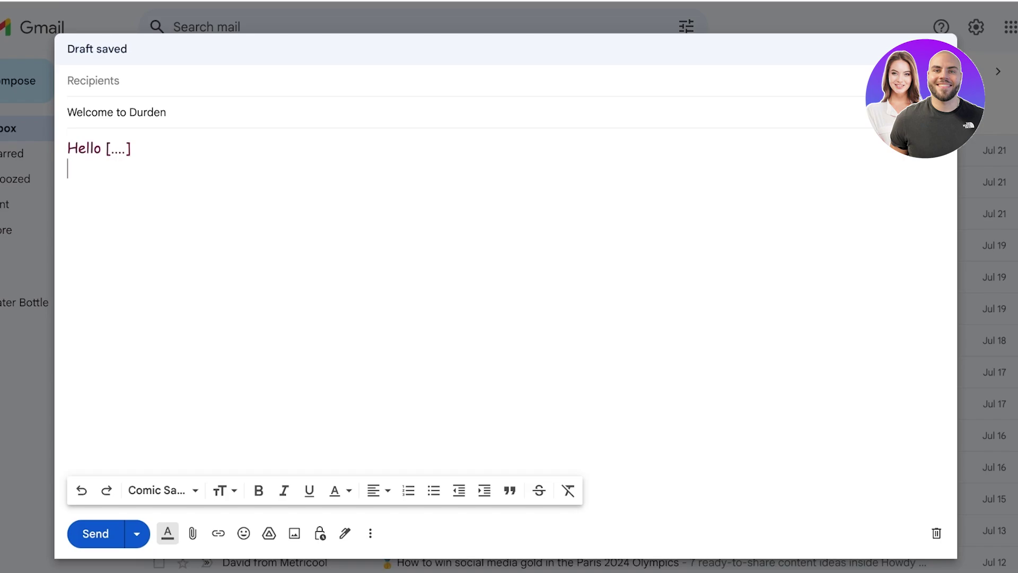
key(Return)
text(Thanks for joining)
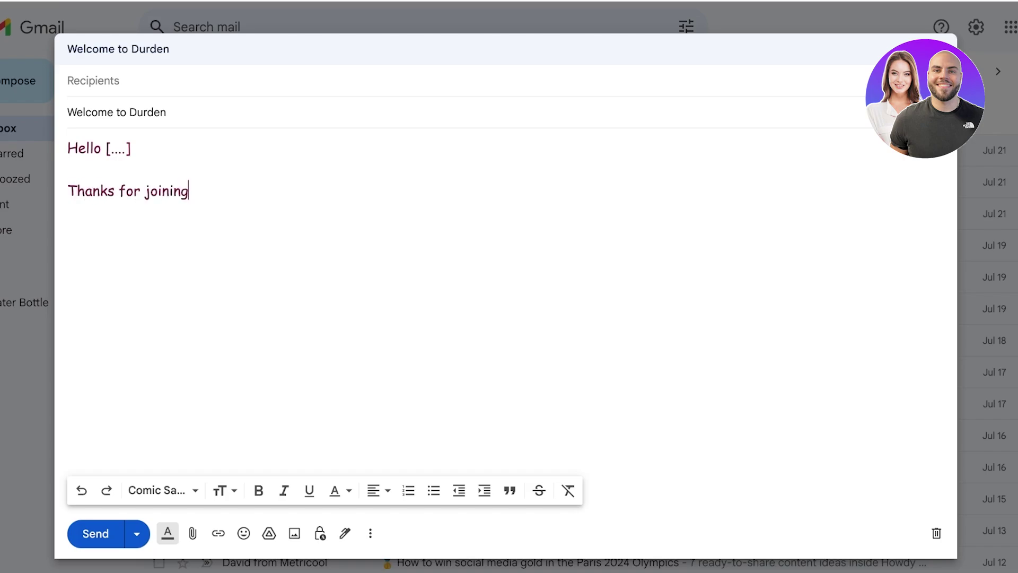
text( our team! You will. be )
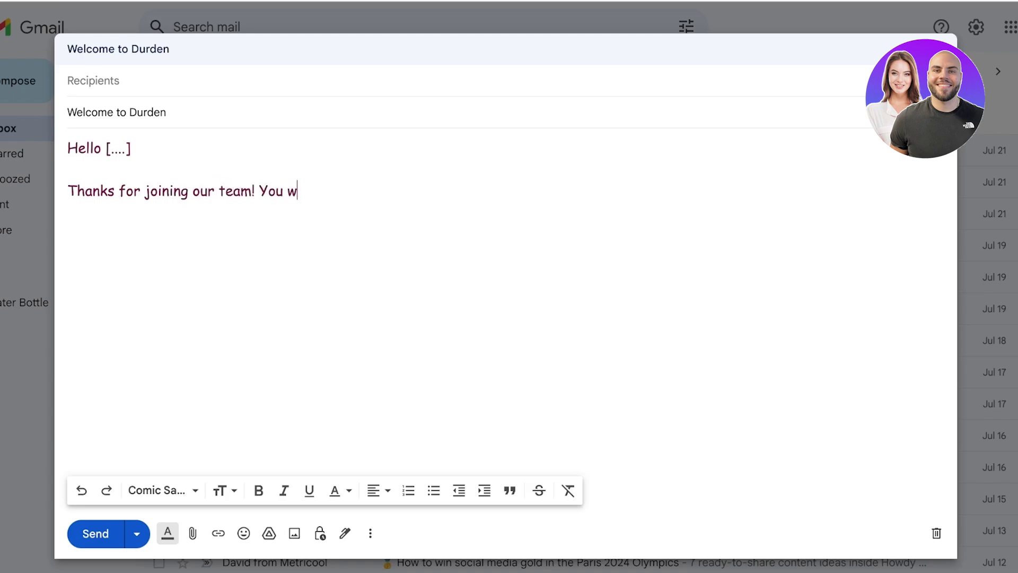
text(contacted soon~!)
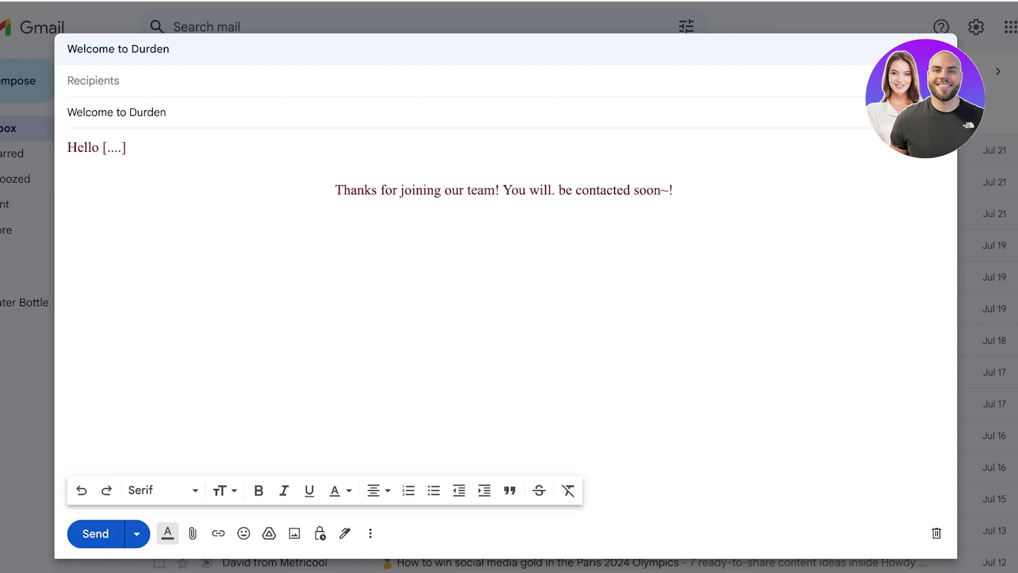
Delete the sentence "You will. be contacted soon~!" and set the "Thanks for joining our team!" line in Garamond.
drag(674, 190, 503, 190)
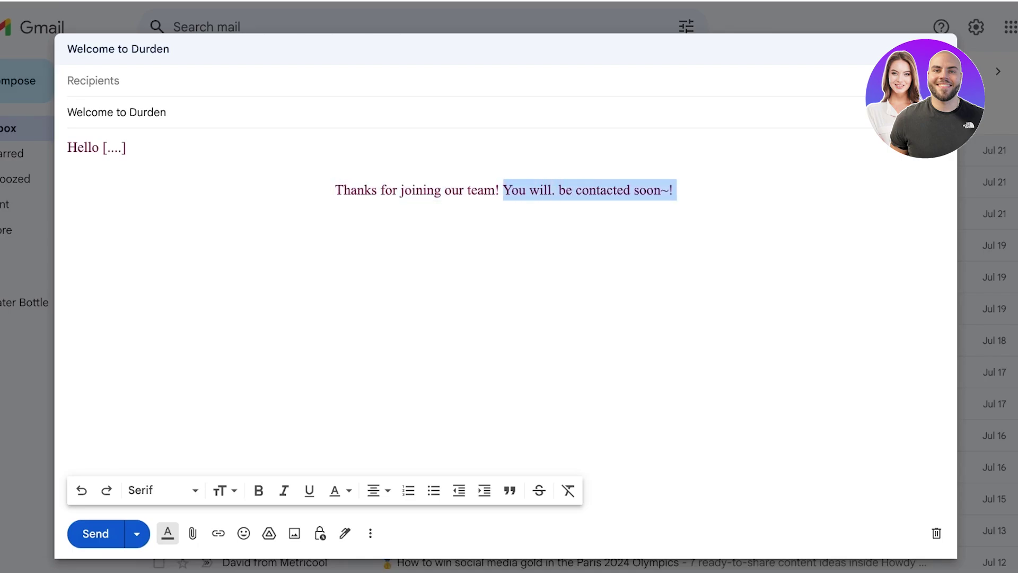
key(BackSpace)
drag(589, 190, 422, 189)
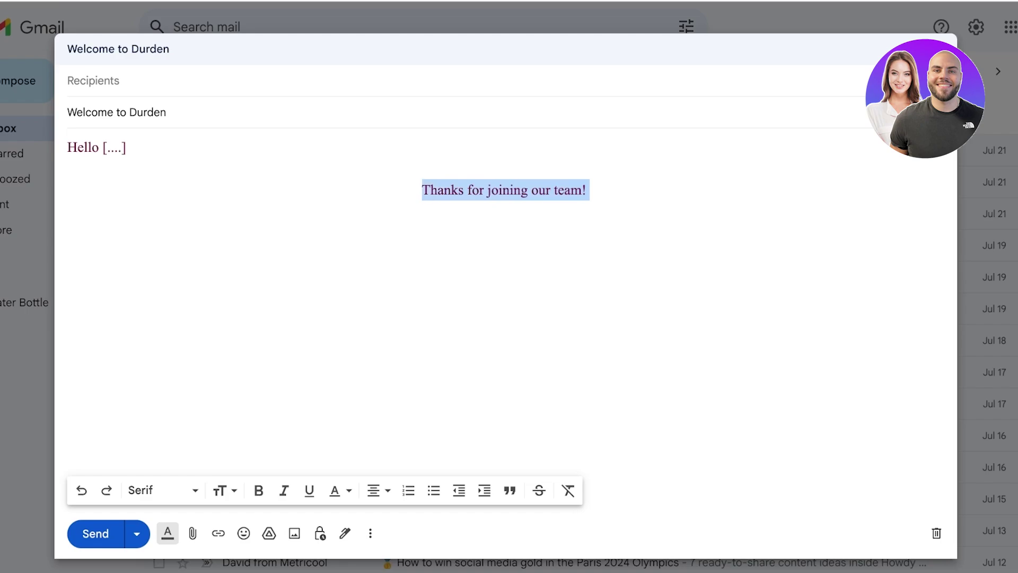
click(162, 490)
click(182, 389)
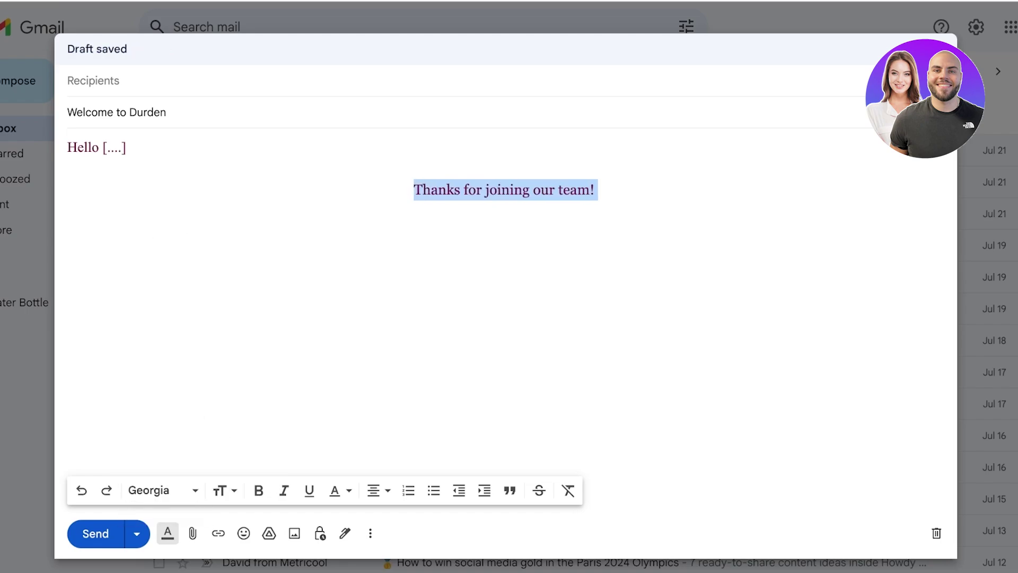
click(162, 490)
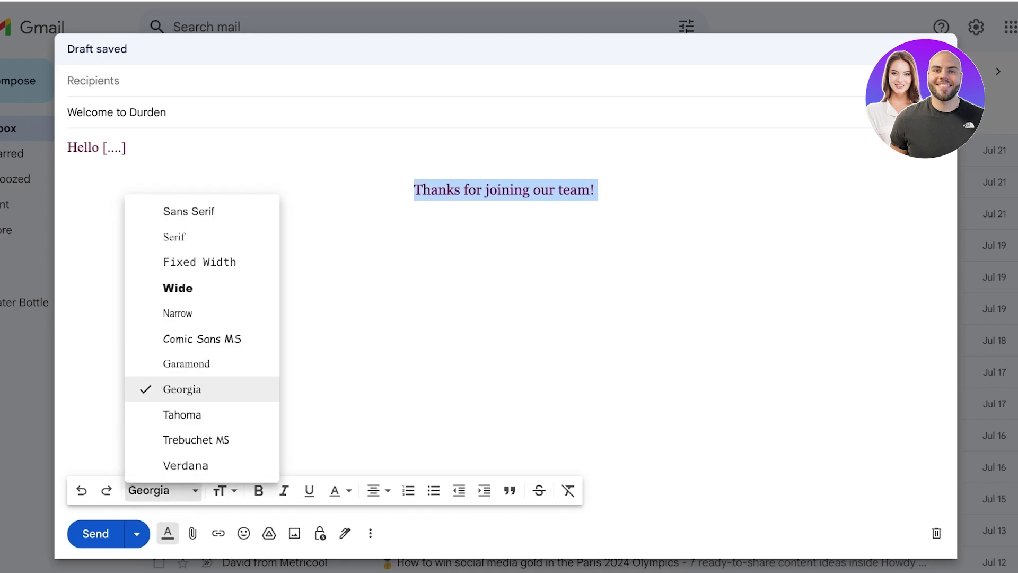
click(186, 363)
Format the "Thanks for joining our team!" line as Huge, bold, italic and underlined.
click(224, 491)
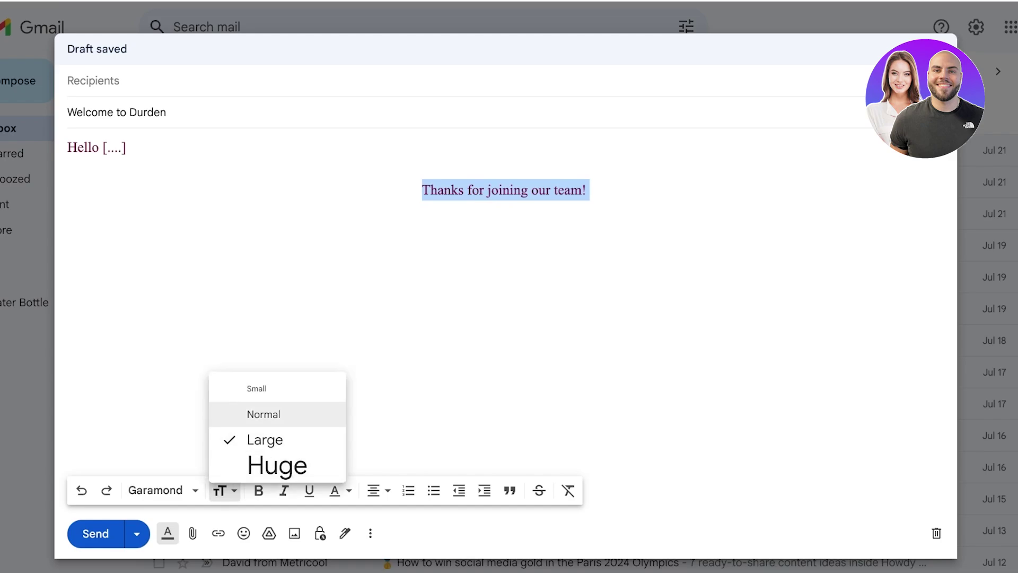
click(264, 415)
click(258, 490)
click(224, 490)
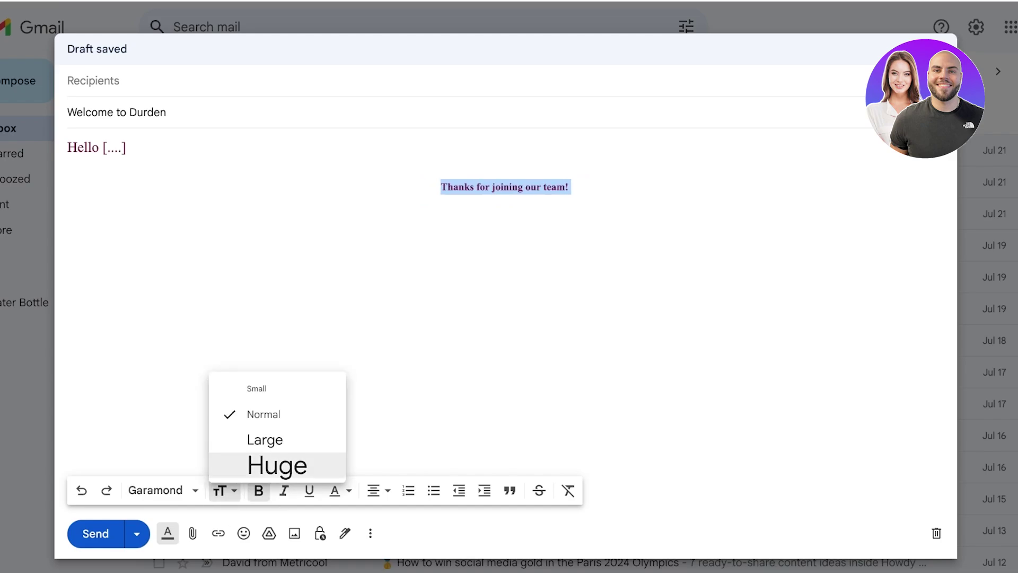
click(278, 465)
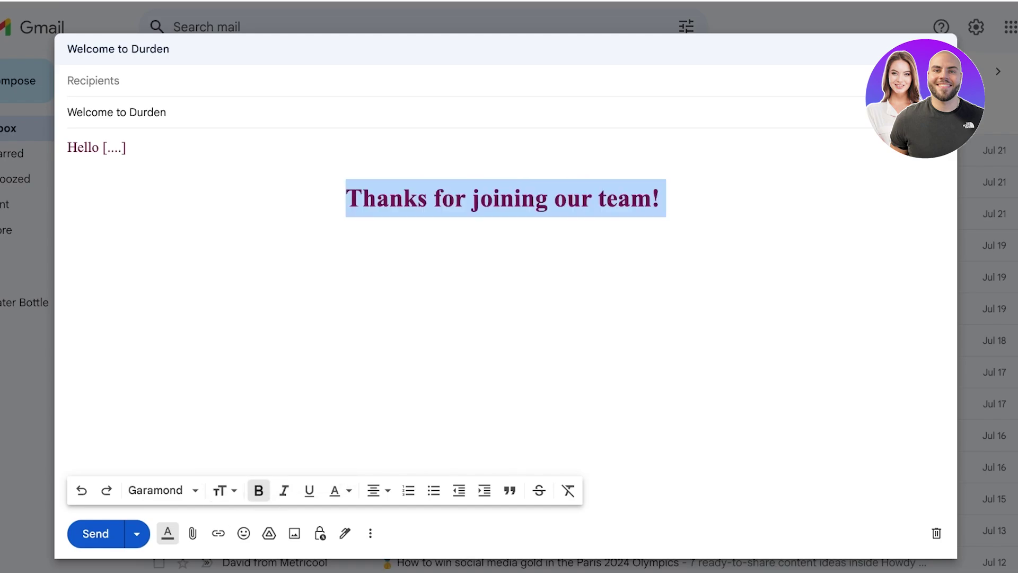
key(ctrl+i)
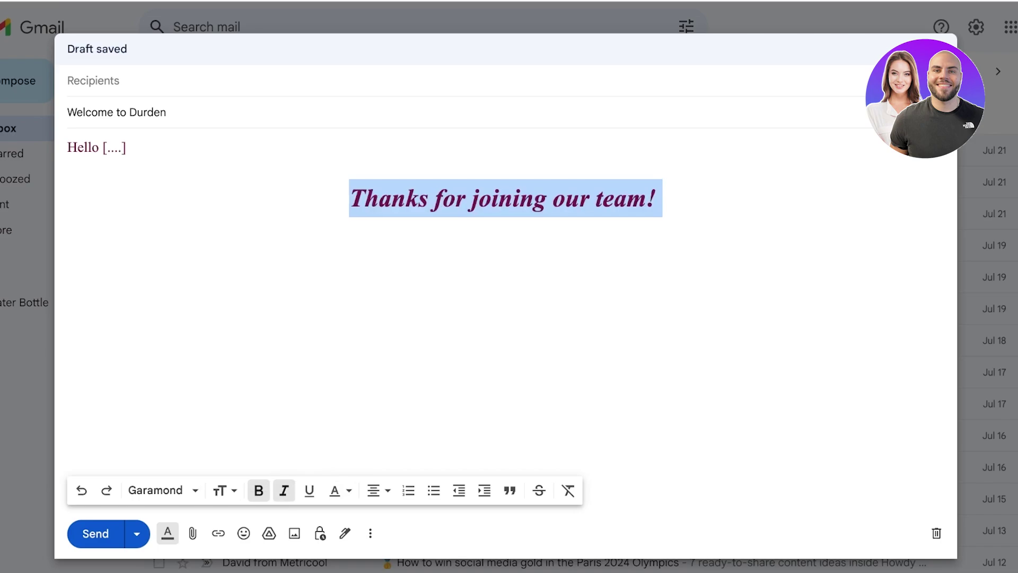
key(ctrl+u)
Left-align the "Thanks for joining our team!" line and deselect it.
click(378, 491)
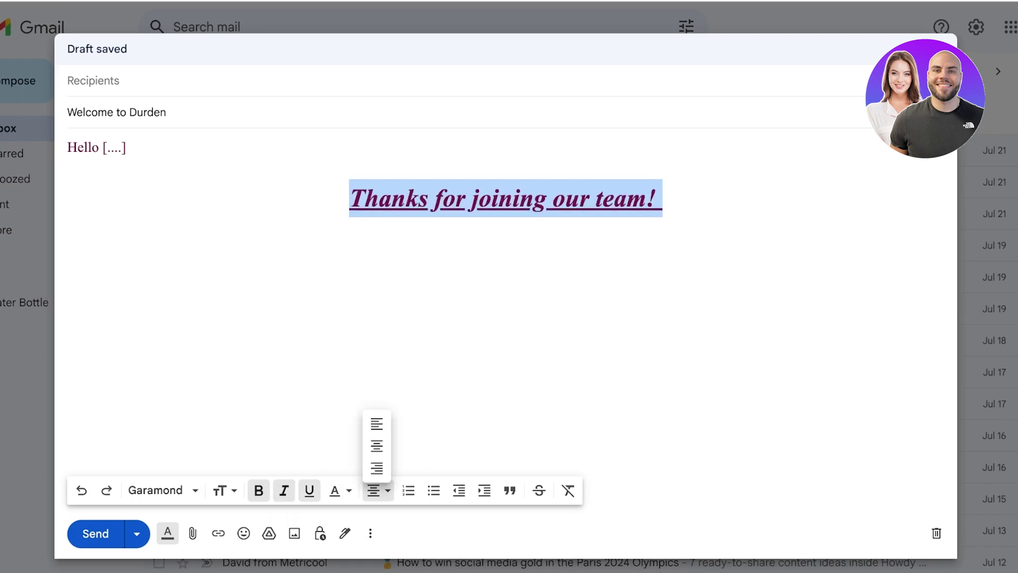
click(376, 424)
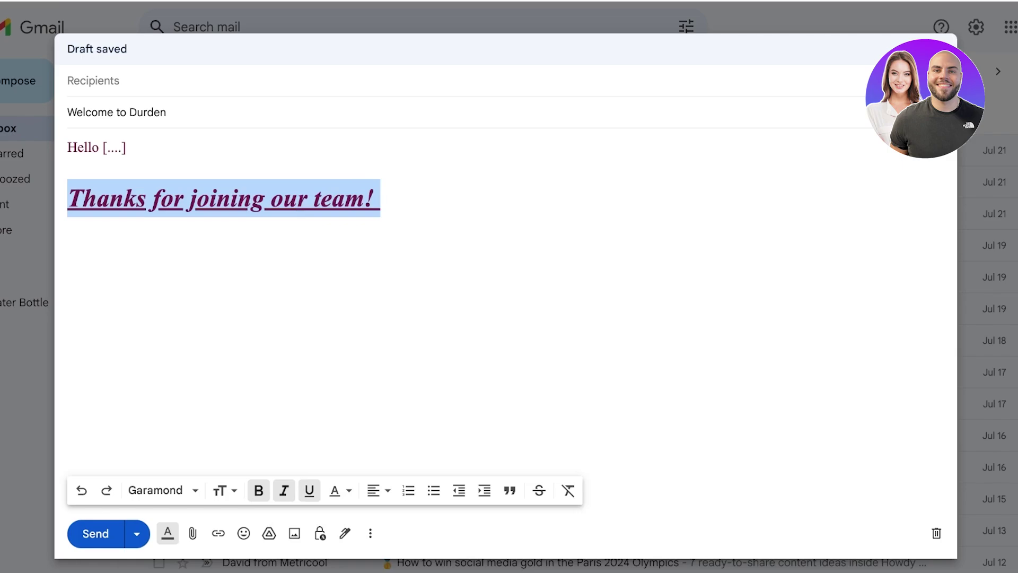
click(378, 490)
click(380, 198)
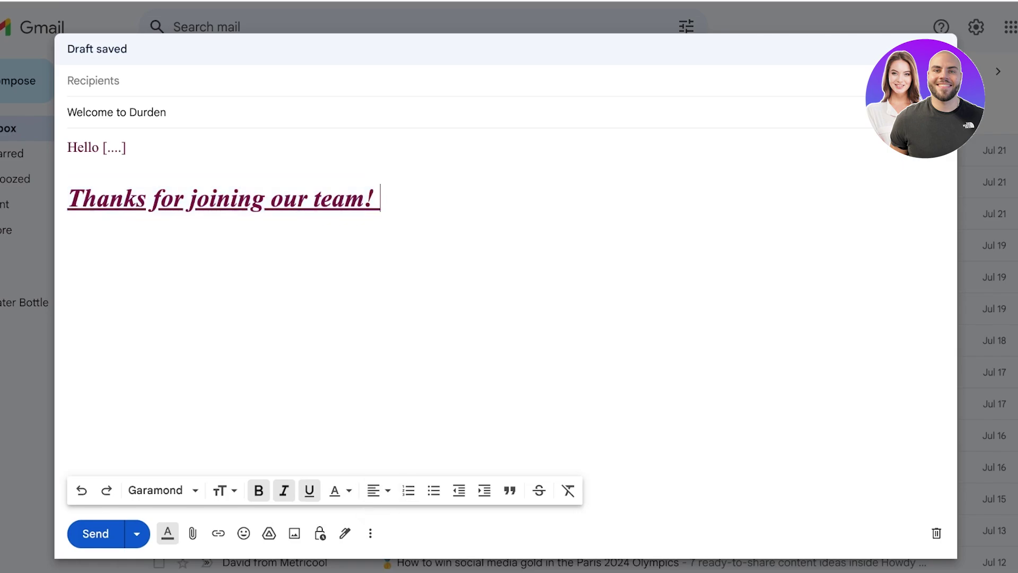
key(shift+Up)
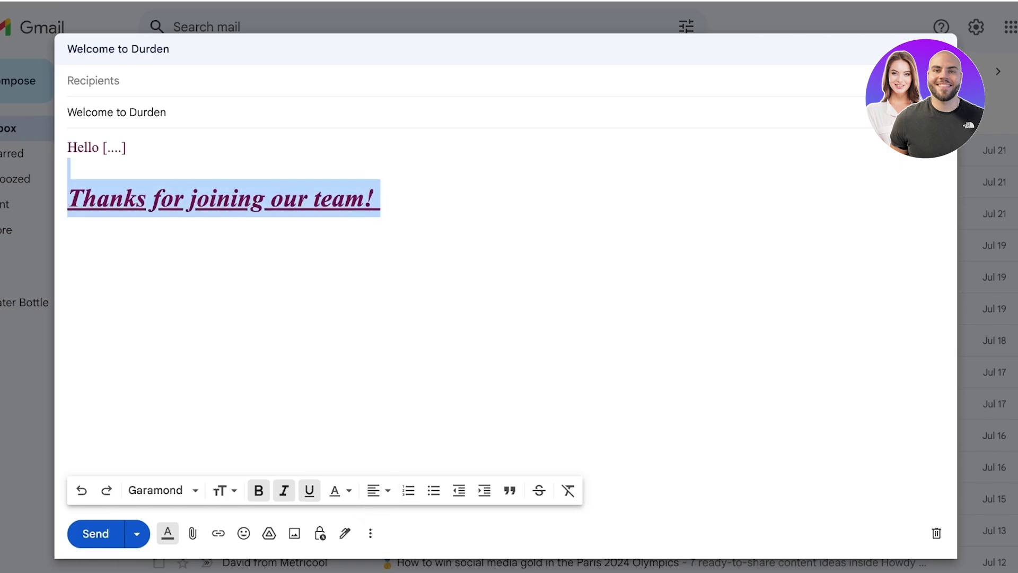
click(380, 198)
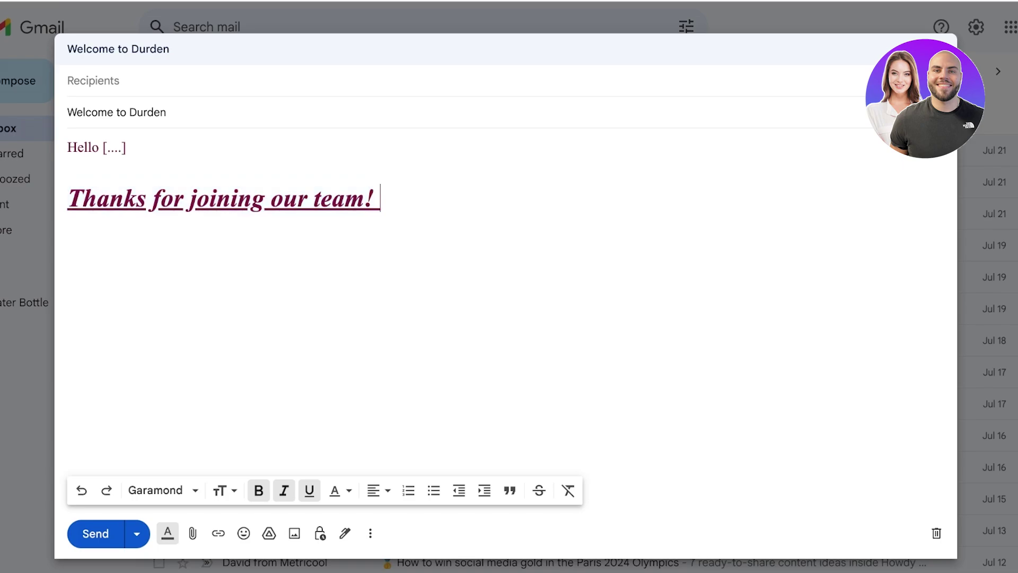
Save the draft as a new template named "durden welcome" and close the draft.
click(370, 533)
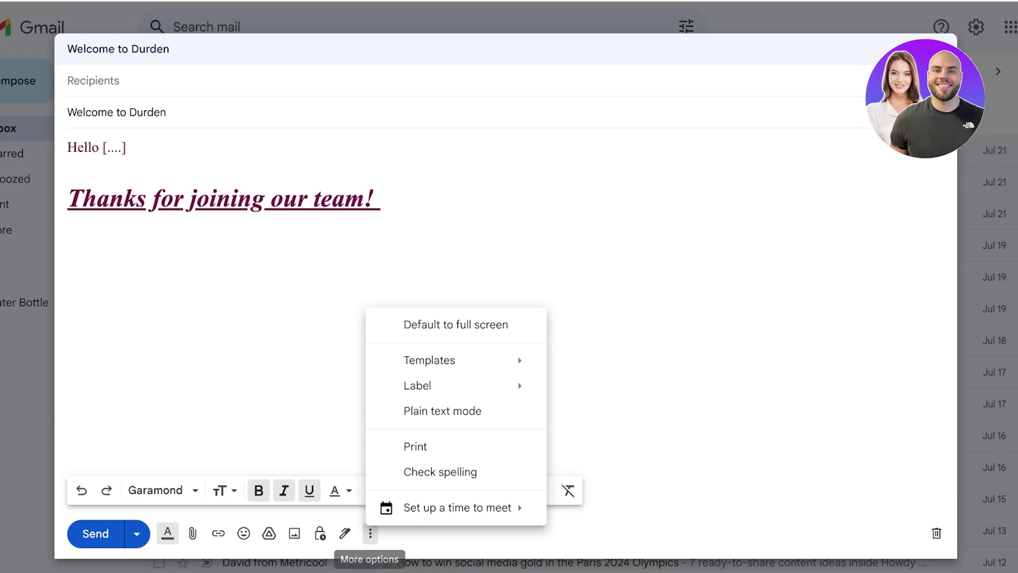
mouse_move(430, 360)
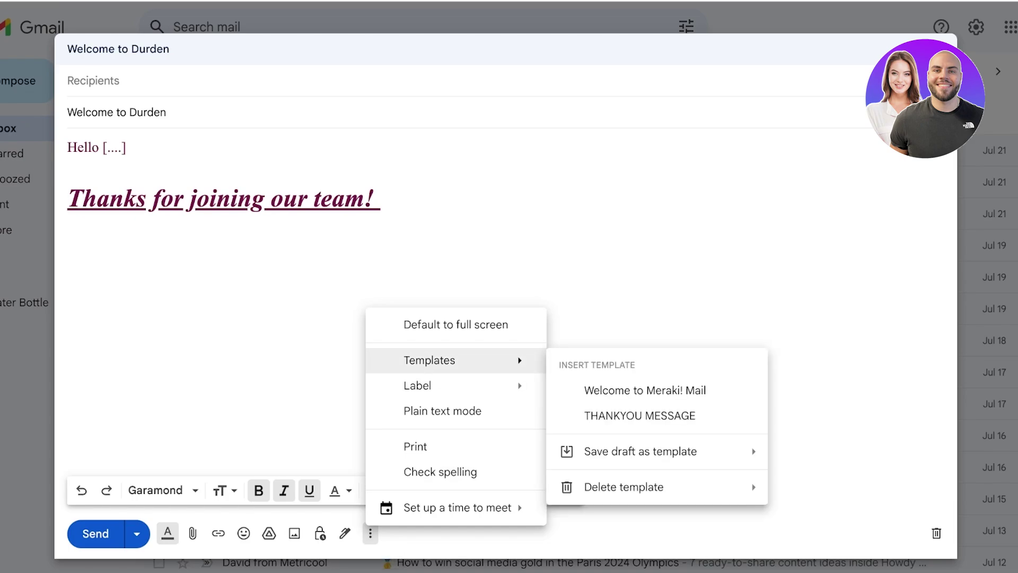
mouse_move(624, 487)
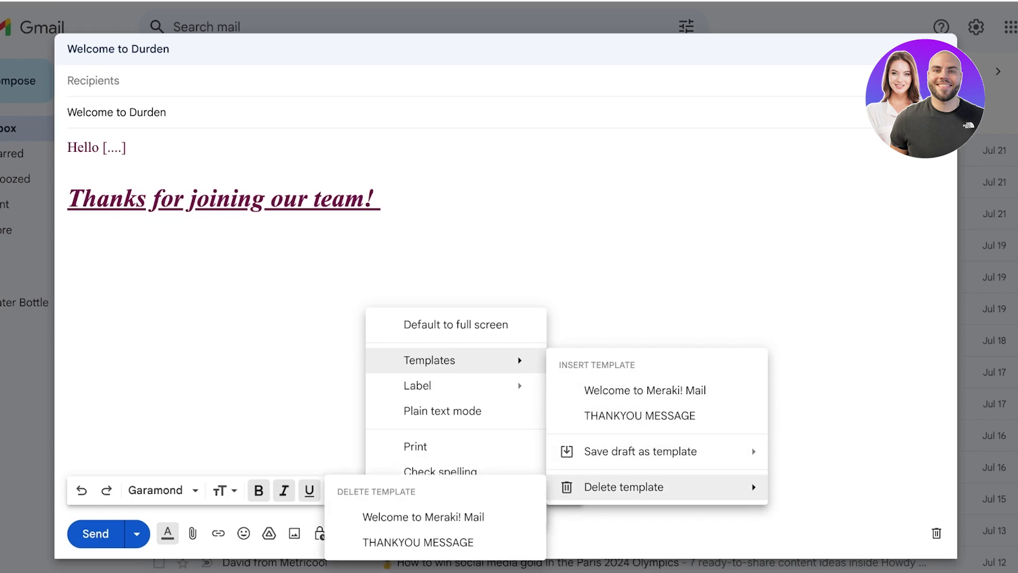
mouse_move(641, 452)
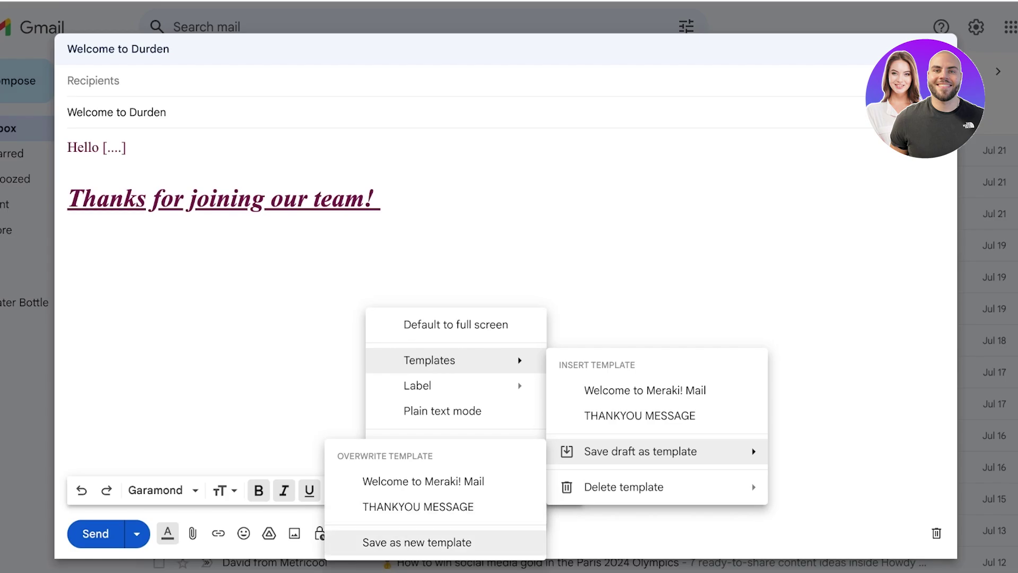
click(417, 542)
double_click(493, 283)
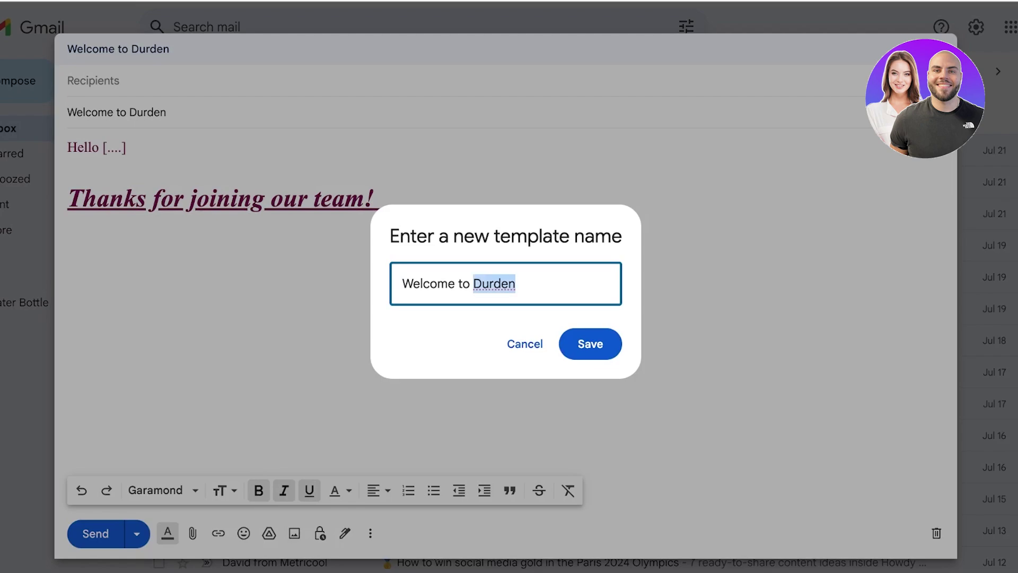
key(ctrl+a)
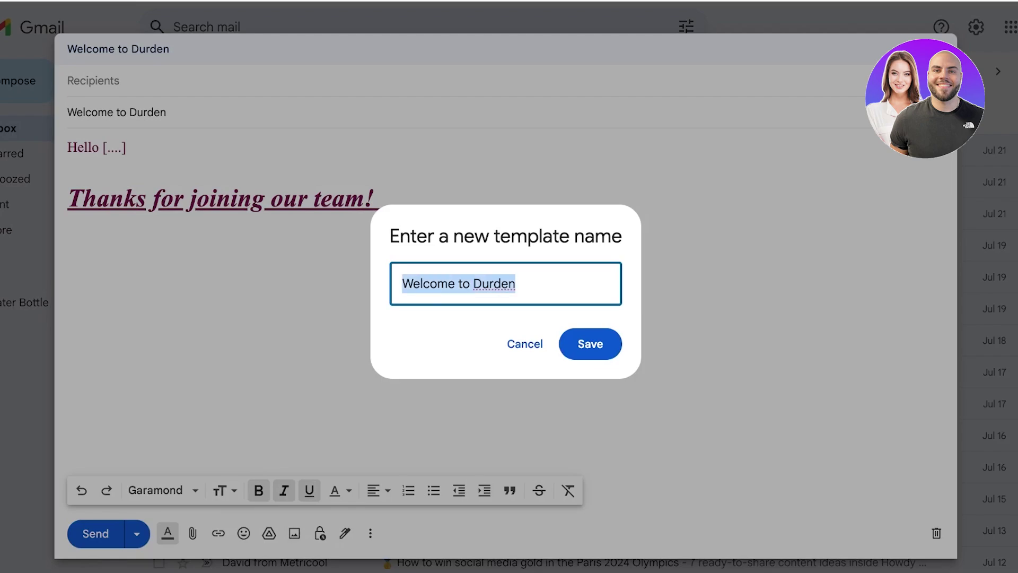
text(durden welc)
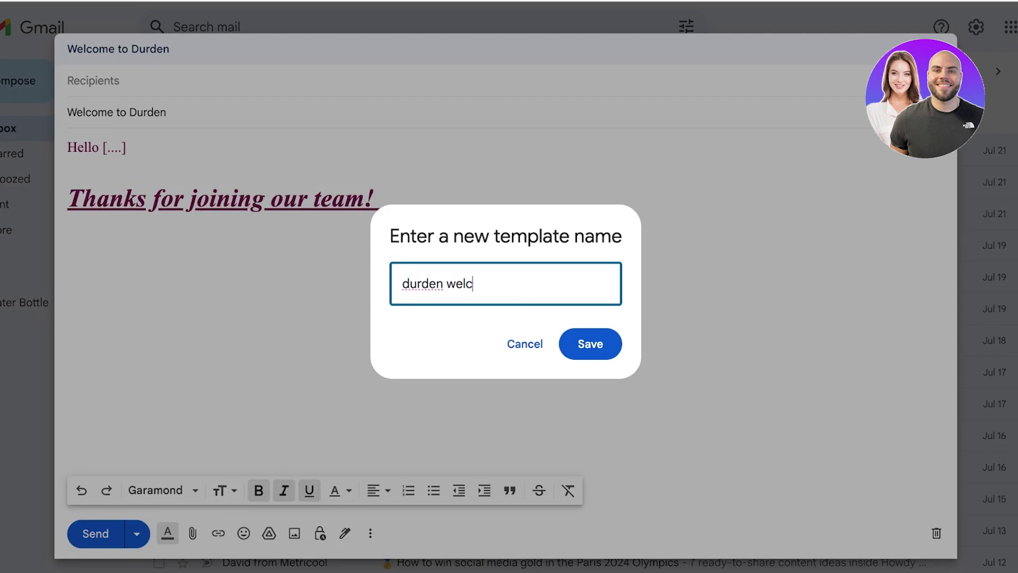
text(ome)
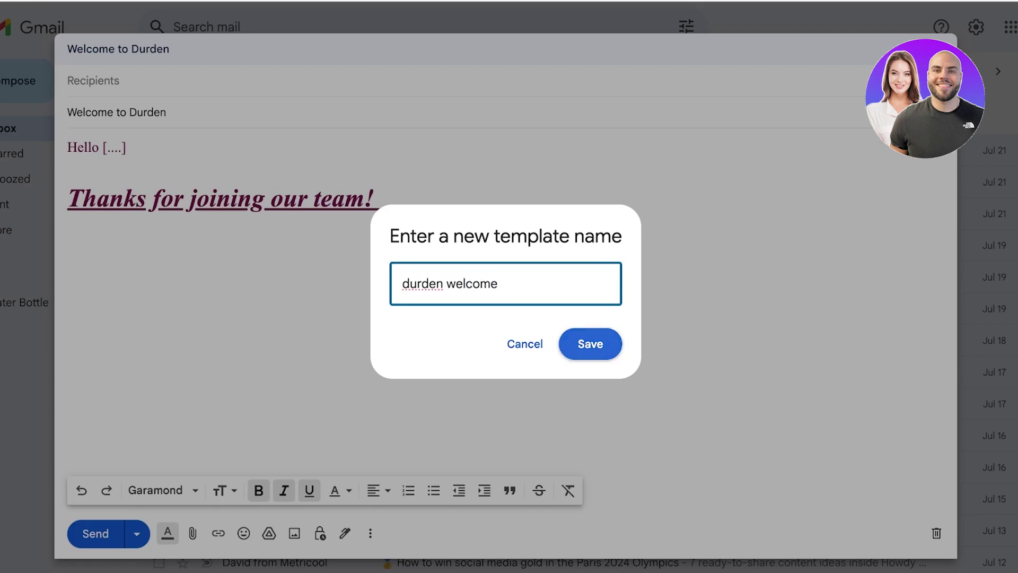
key(Return)
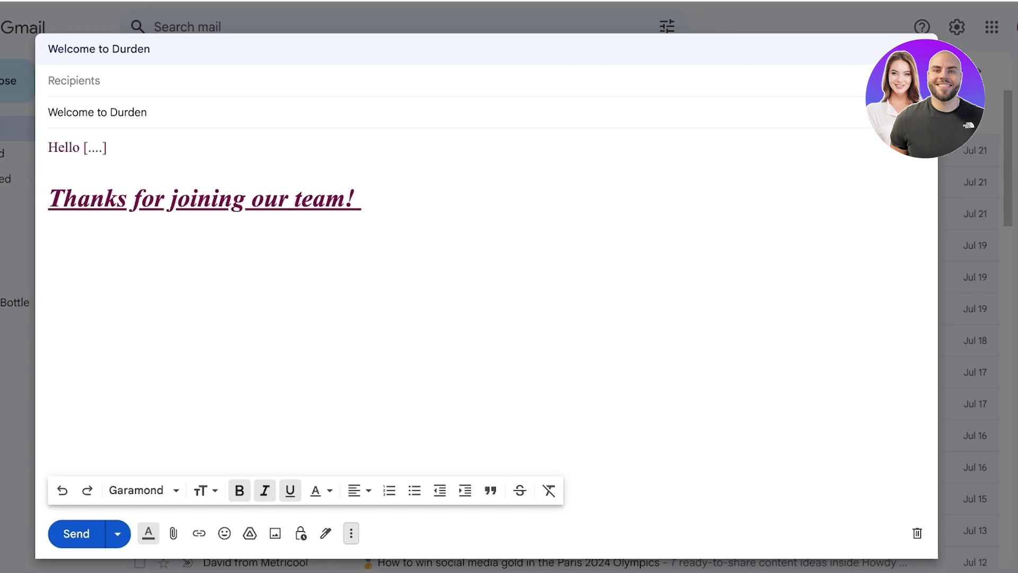
key(Escape)
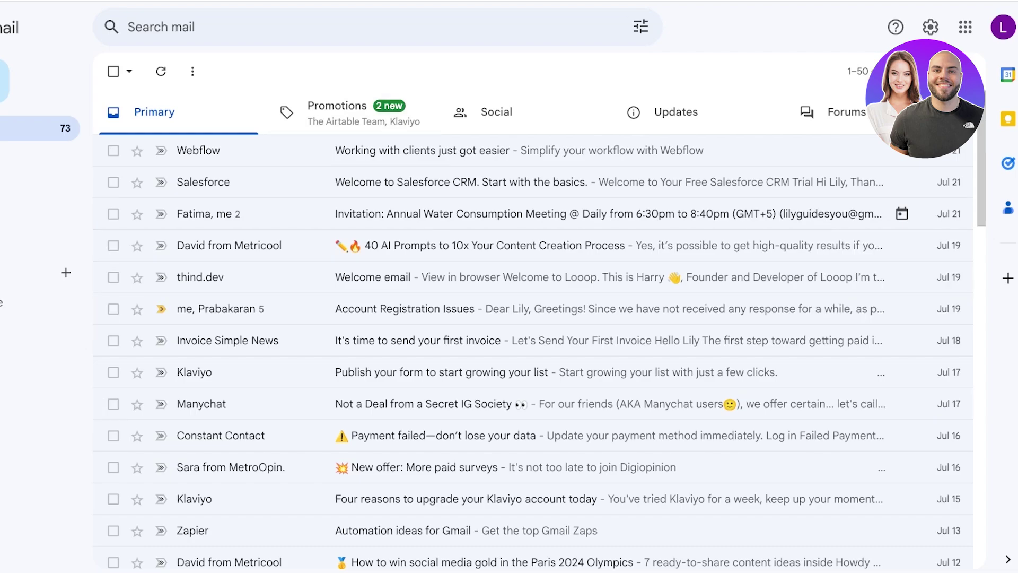
Start a new message and insert the "durden welcome" template into it.
click(5, 79)
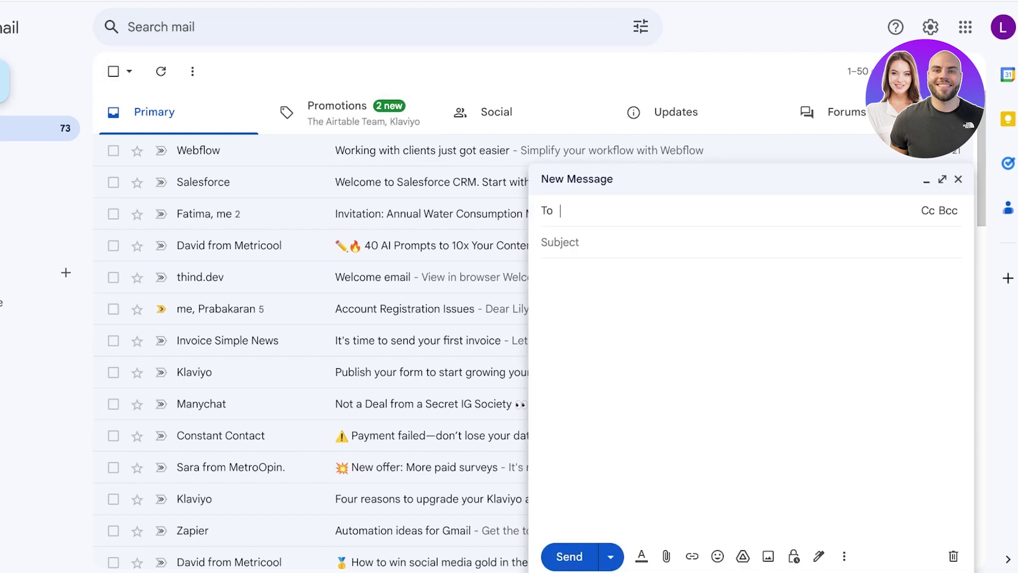
click(844, 556)
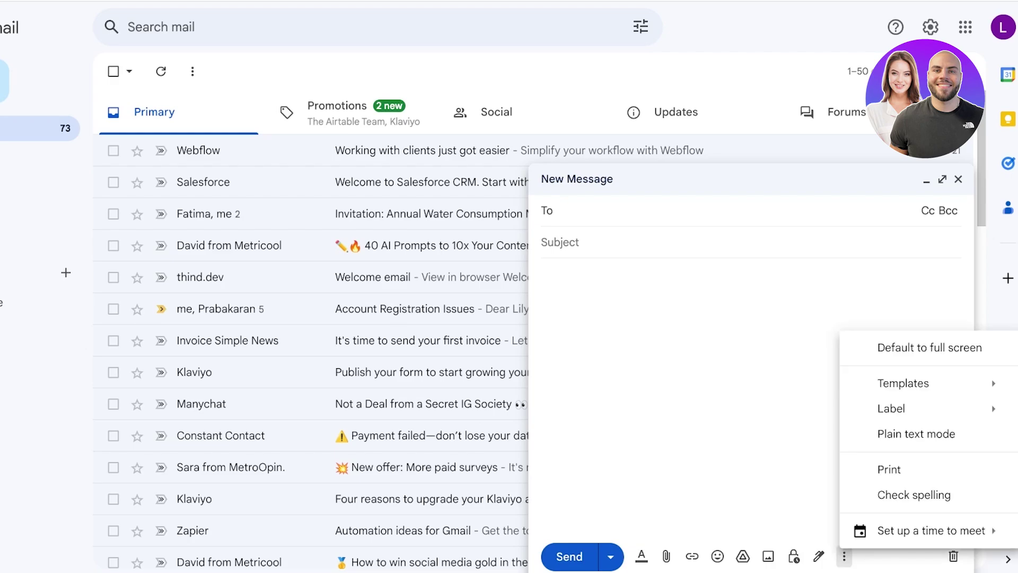
mouse_move(903, 383)
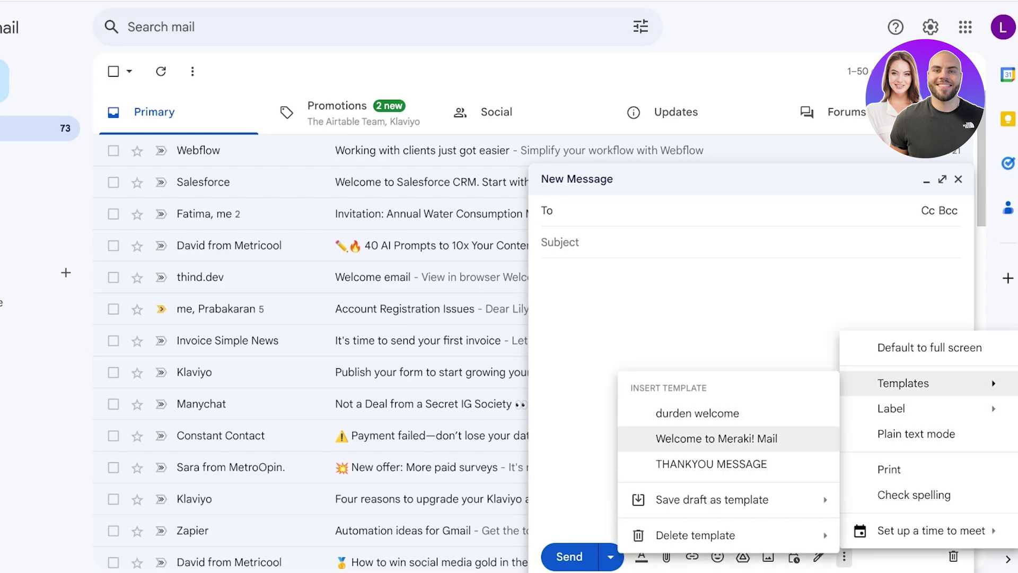
click(697, 413)
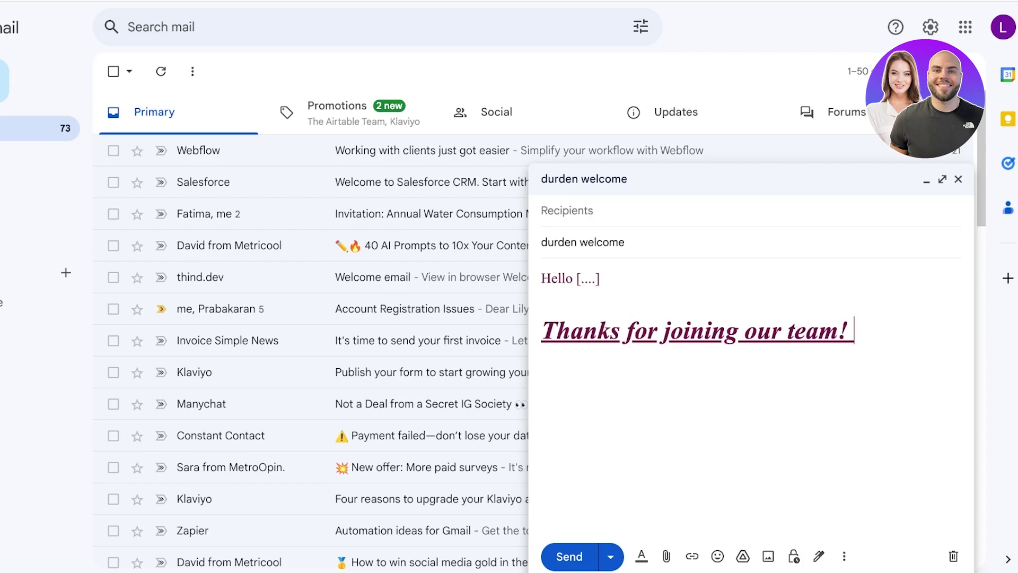
Delete the saved template "durden welcome" and confirm the deletion.
click(844, 556)
mouse_move(904, 383)
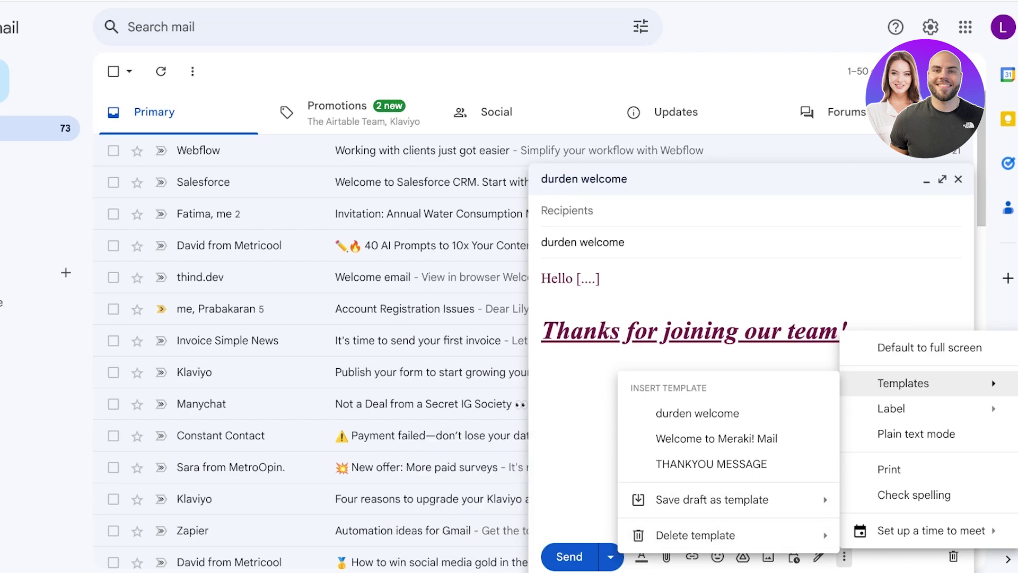
click(844, 556)
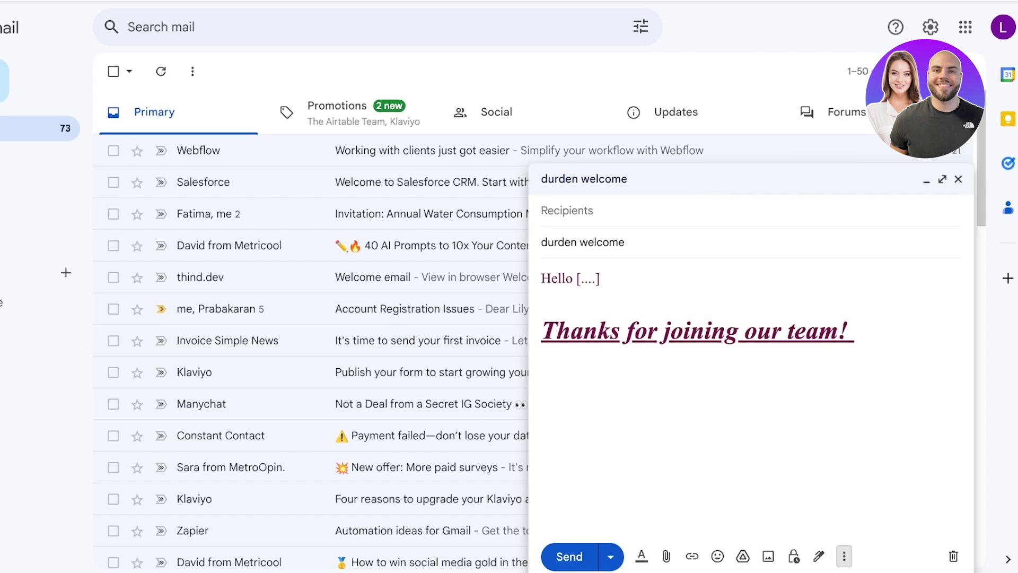
click(845, 556)
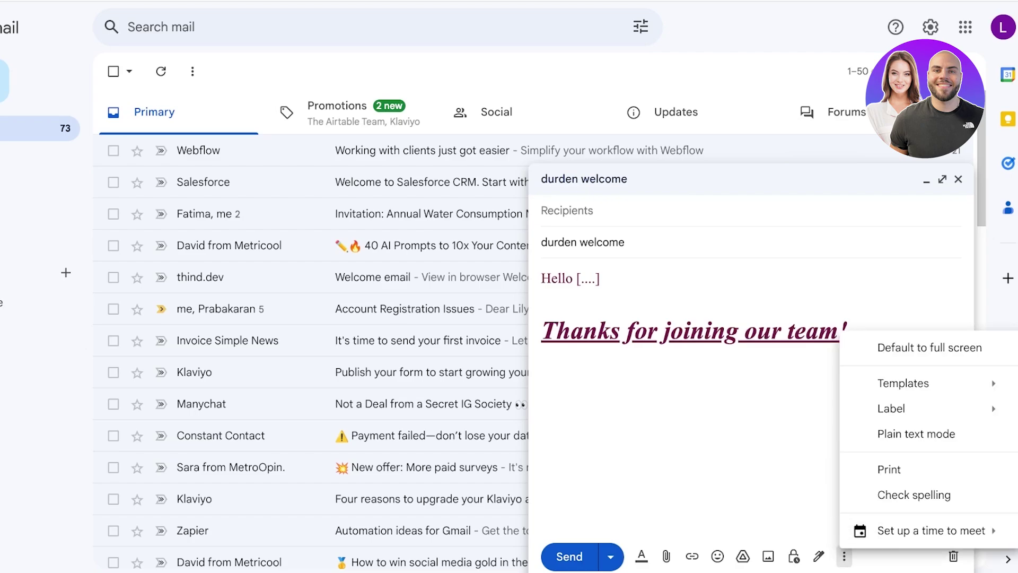
mouse_move(695, 535)
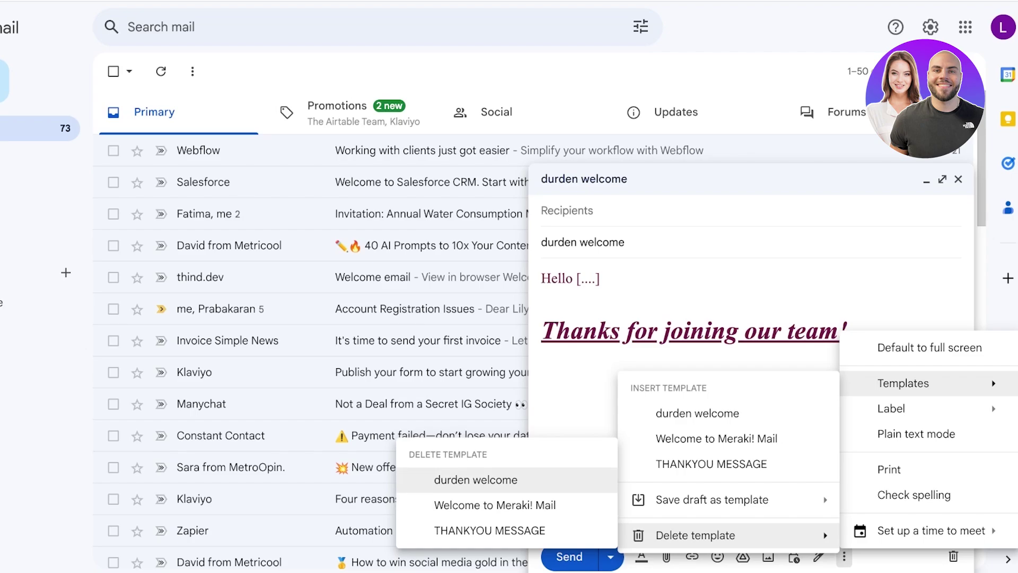
click(476, 479)
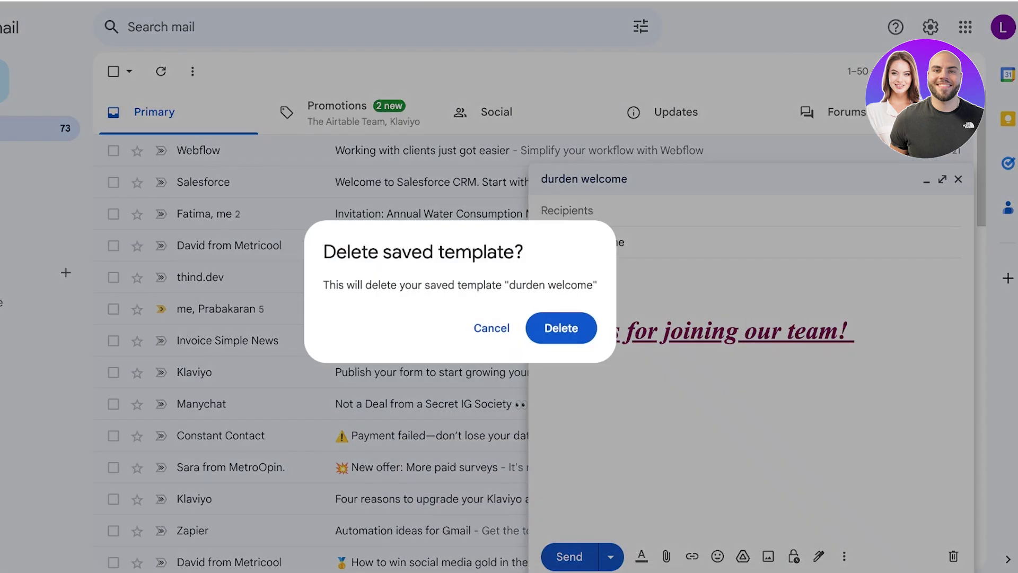
click(562, 328)
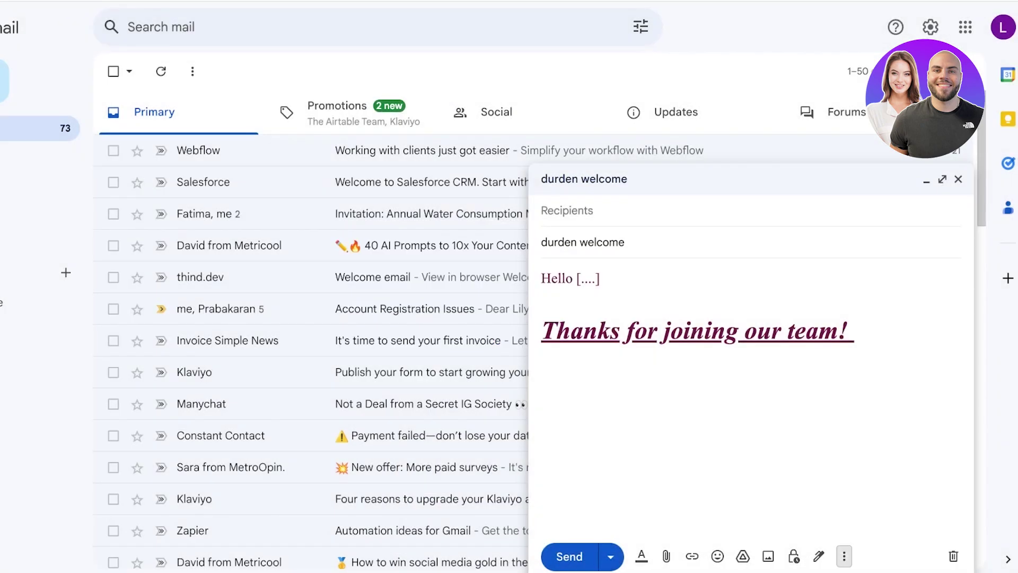
Delete the saved template "Welcome to Meraki! Mail" and confirm the deletion.
click(845, 556)
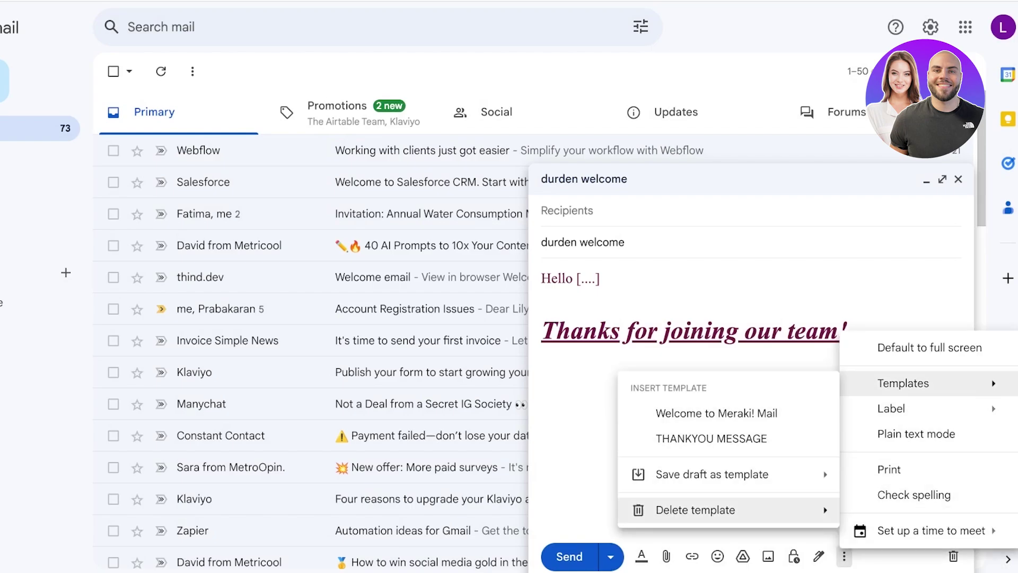
mouse_move(696, 510)
click(495, 479)
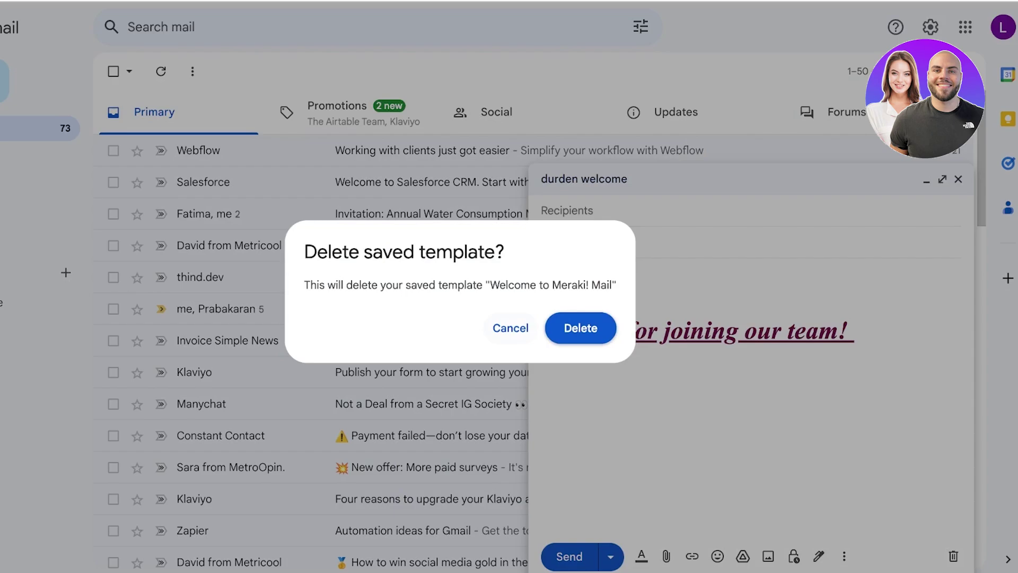
click(580, 328)
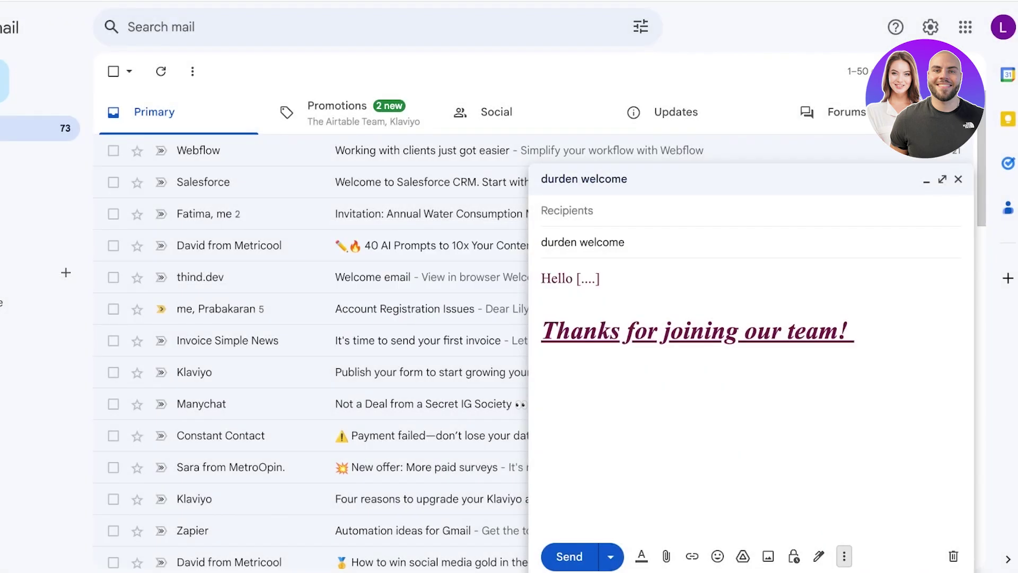
Delete the saved template "THANKYOU MESSAGE" and confirm the deletion.
click(845, 556)
mouse_move(904, 383)
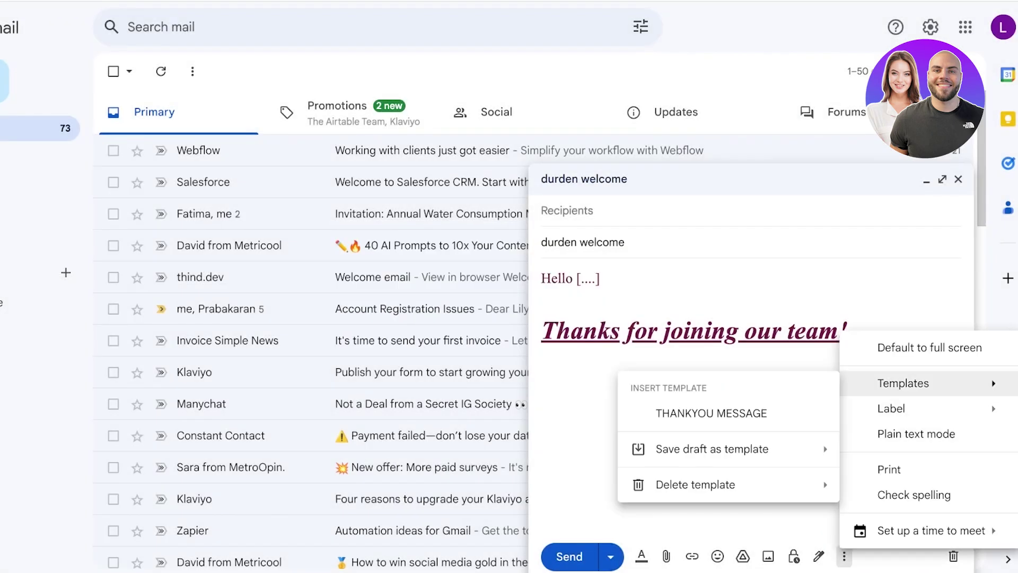
mouse_move(695, 484)
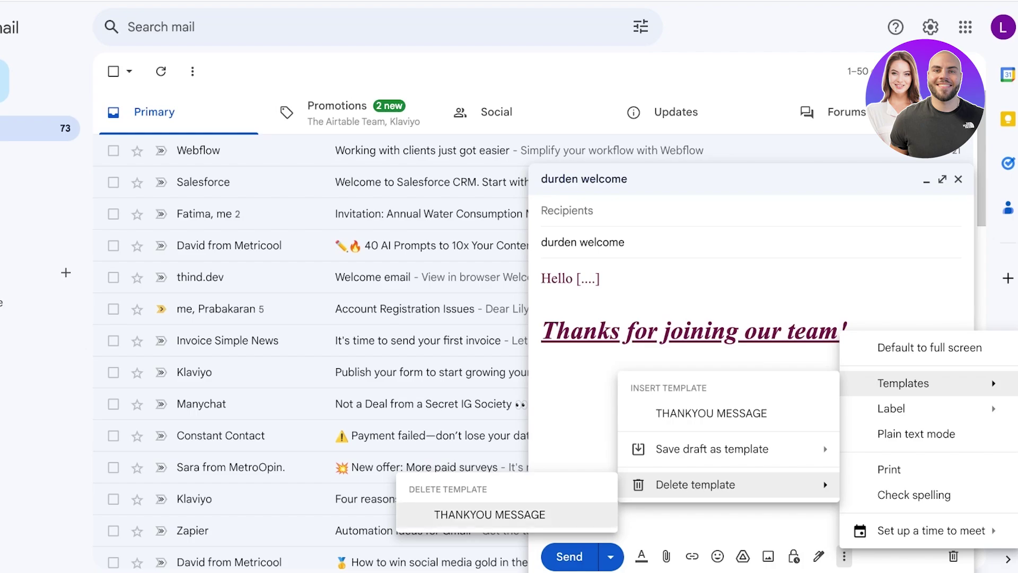
click(489, 515)
key(Return)
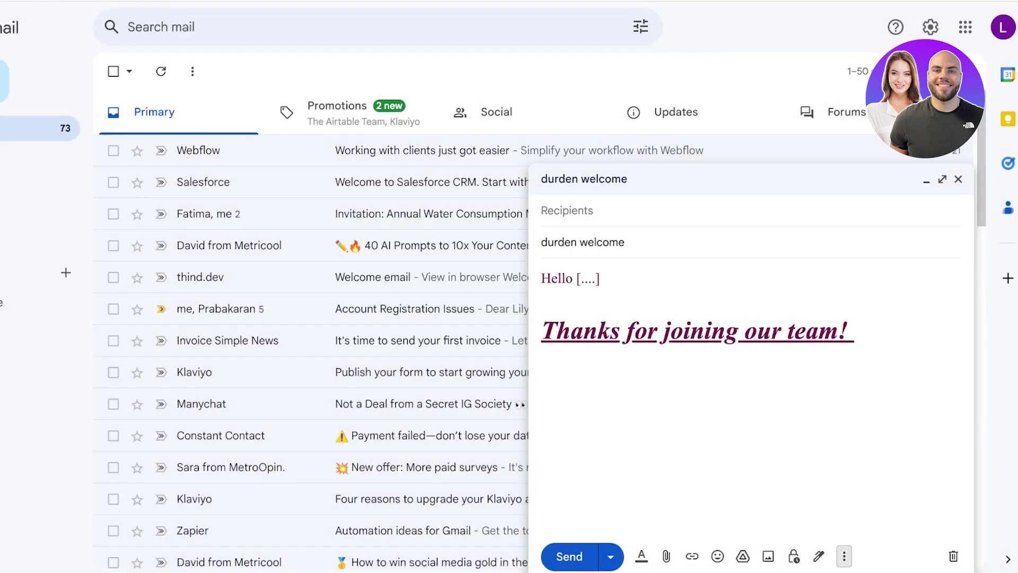
Remove the "Thanks for joining our team!" line and the blank line above it from the message, and close the draft.
drag(854, 331, 522, 308)
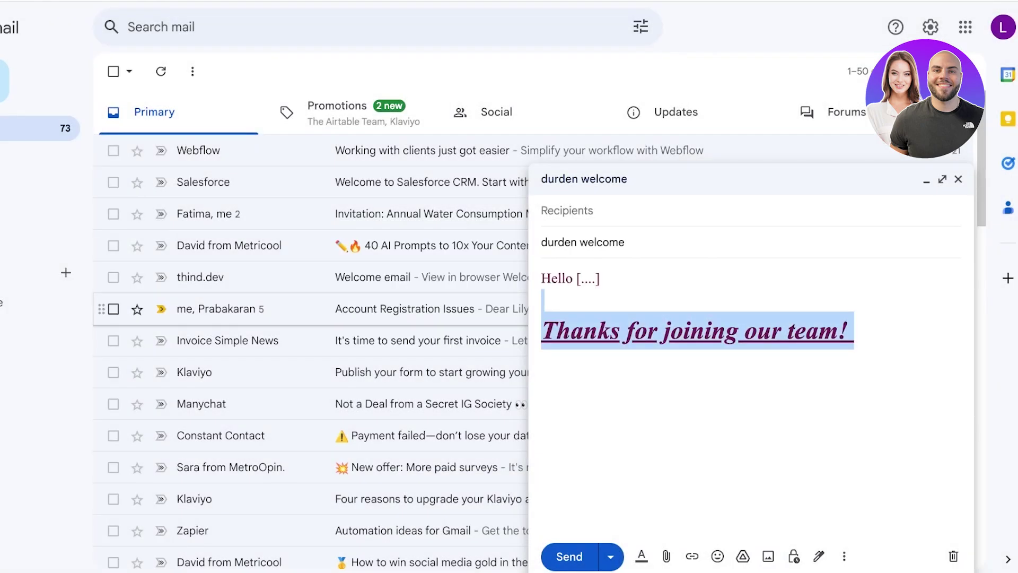
key(BackSpace)
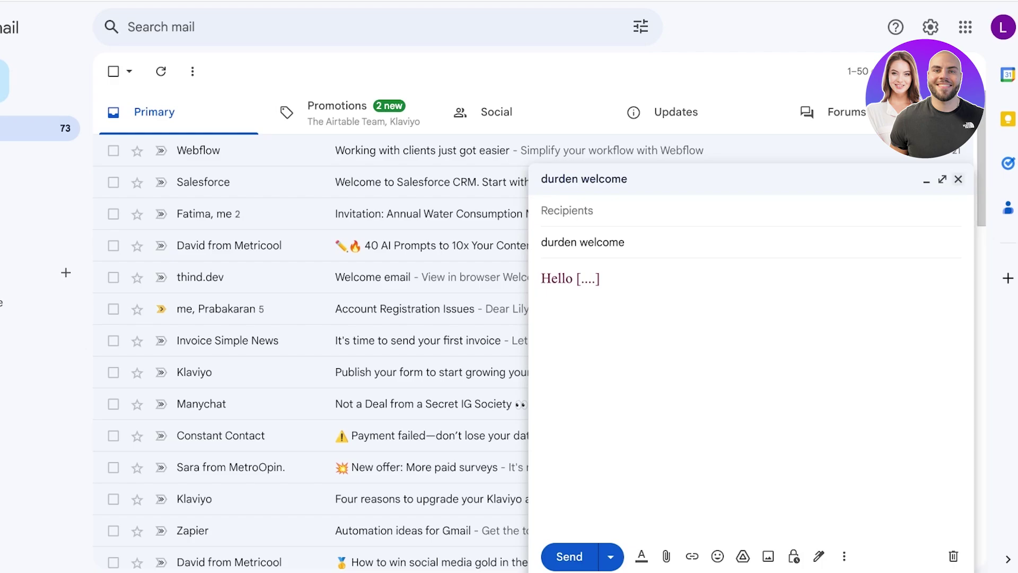
click(959, 179)
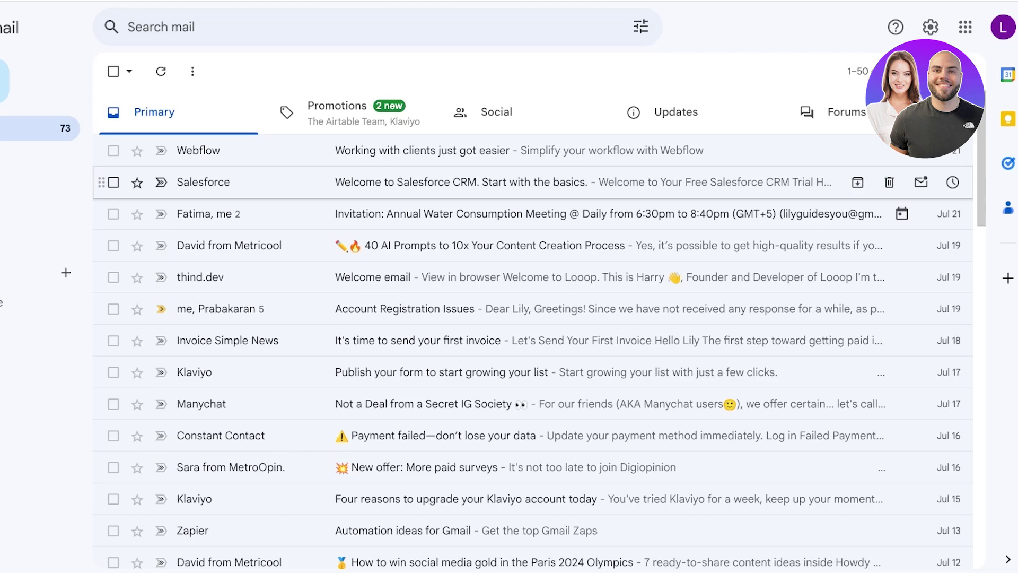
Switch to the Chrome Web Store, return to its home page and search for "gmail templates".
click(345, 112)
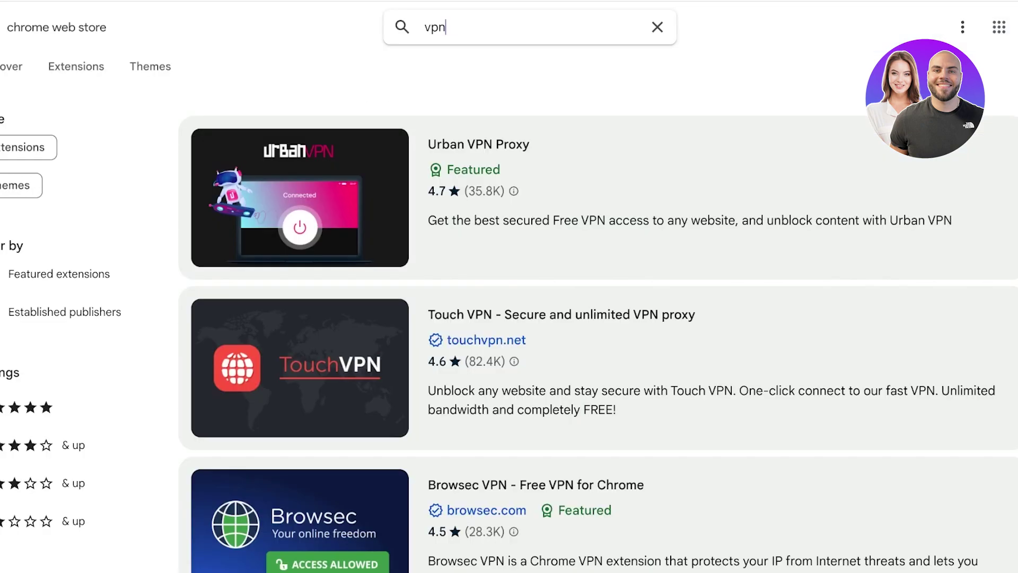
key(alt+Left)
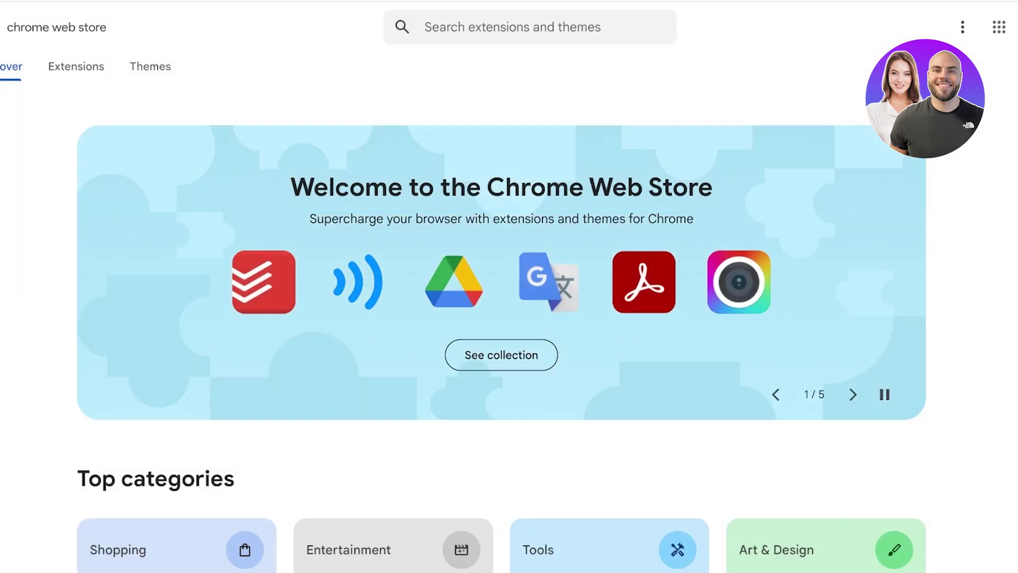
click(424, 27)
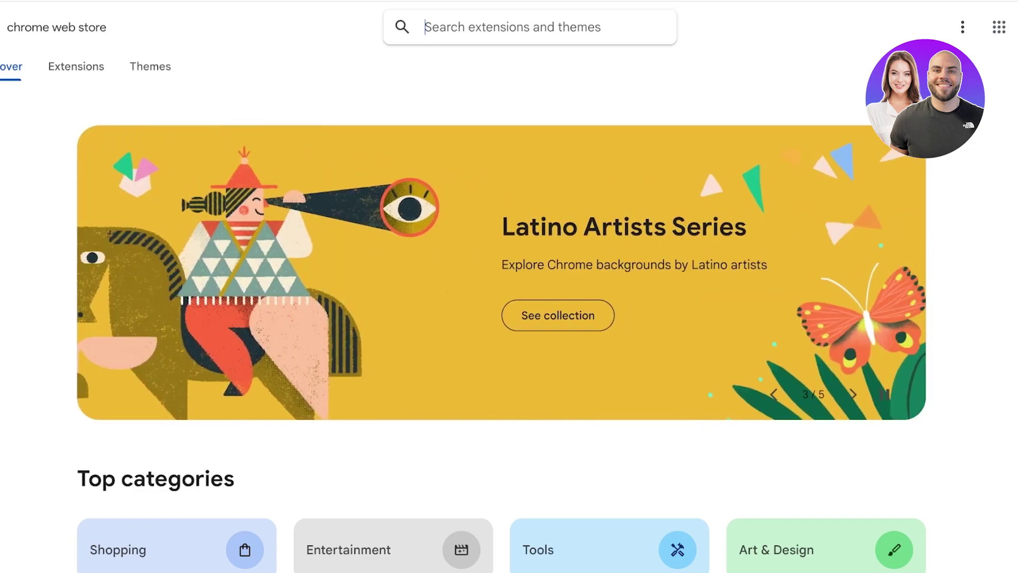
text(S)
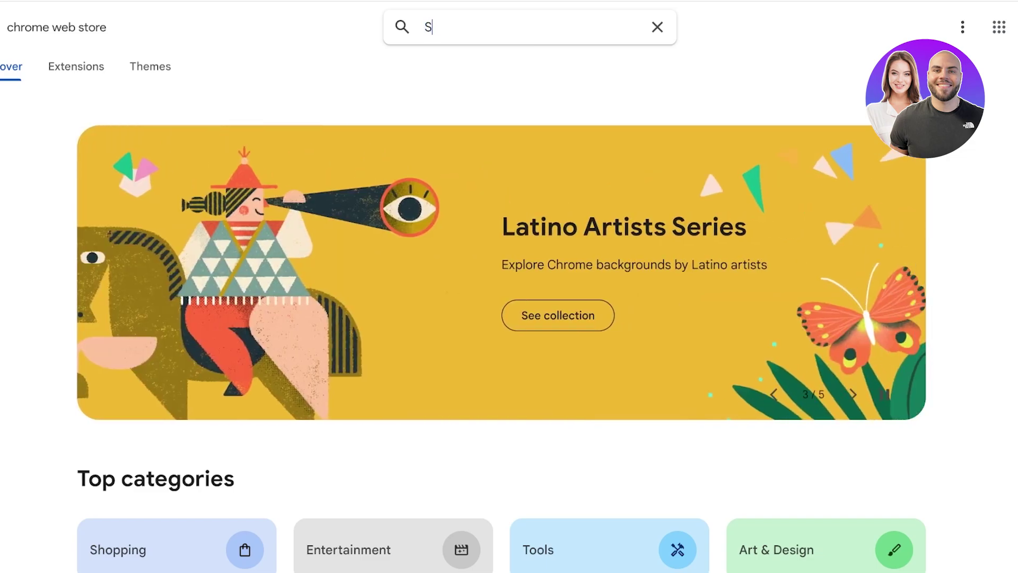
key(BackSpace)
text(gmail templ)
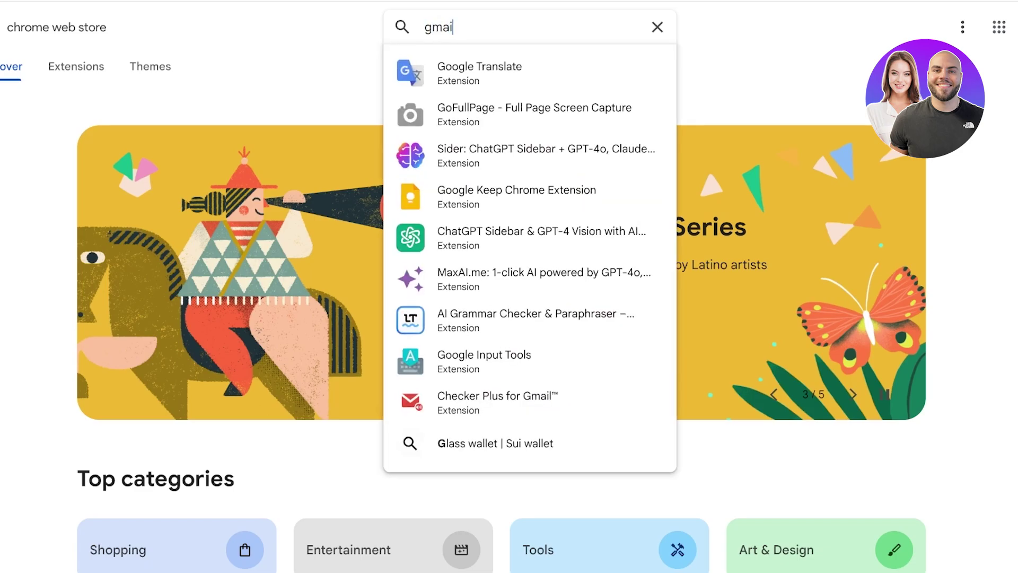
text(ates)
key(Return)
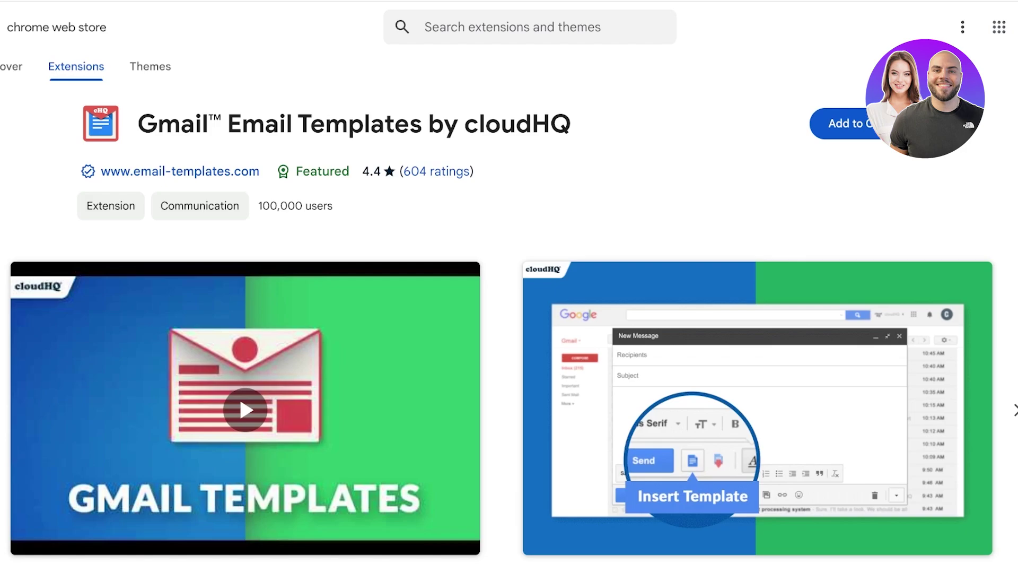
Review the Gmail Email Templates by cloudHQ listing, including its overview and reviews, and add the extension to Chrome.
scroll(510, 318, down, 3)
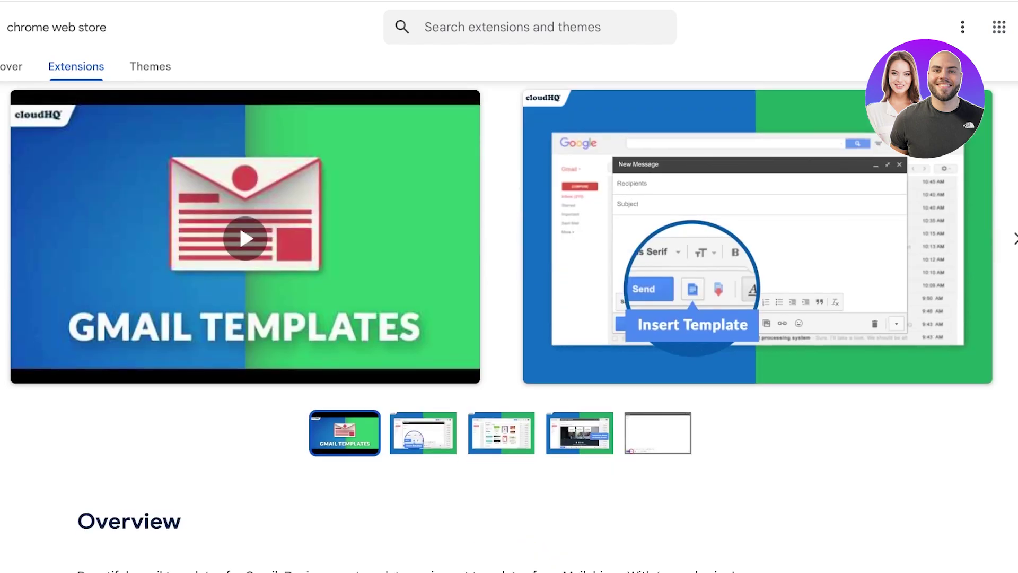
scroll(240, 225, down, 12)
scroll(240, 224, up, 10)
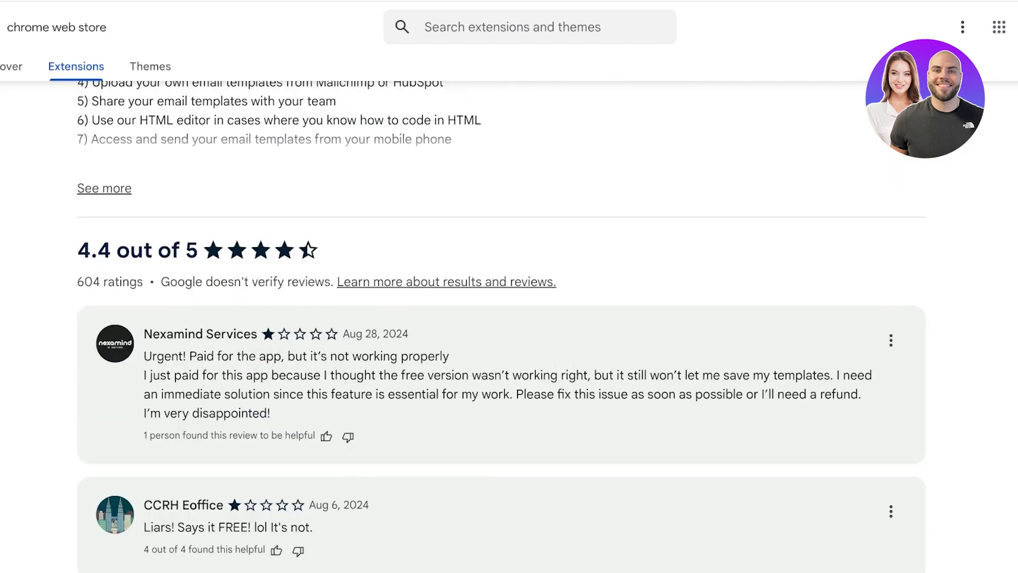
scroll(240, 285, up, 7)
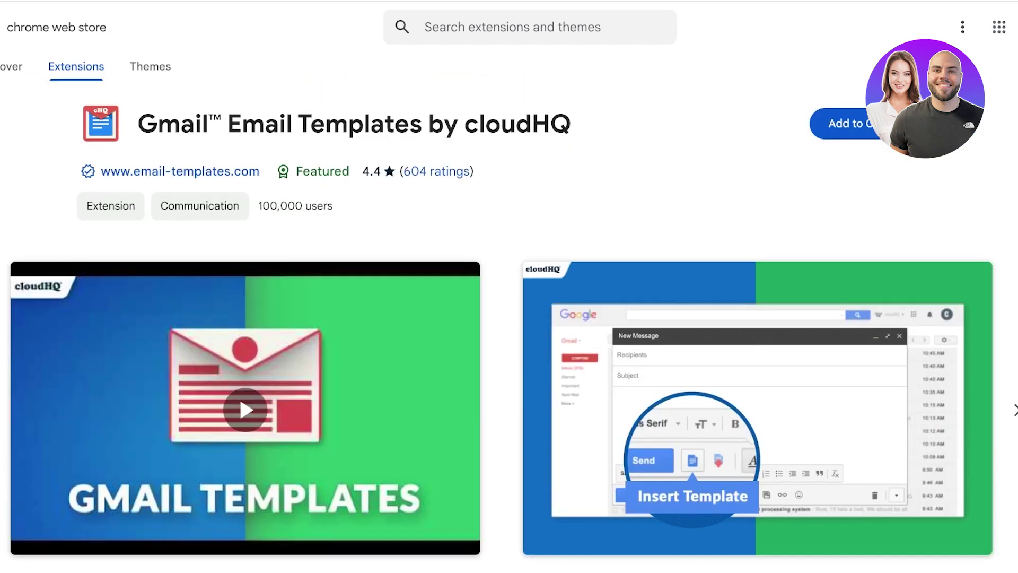
click(870, 123)
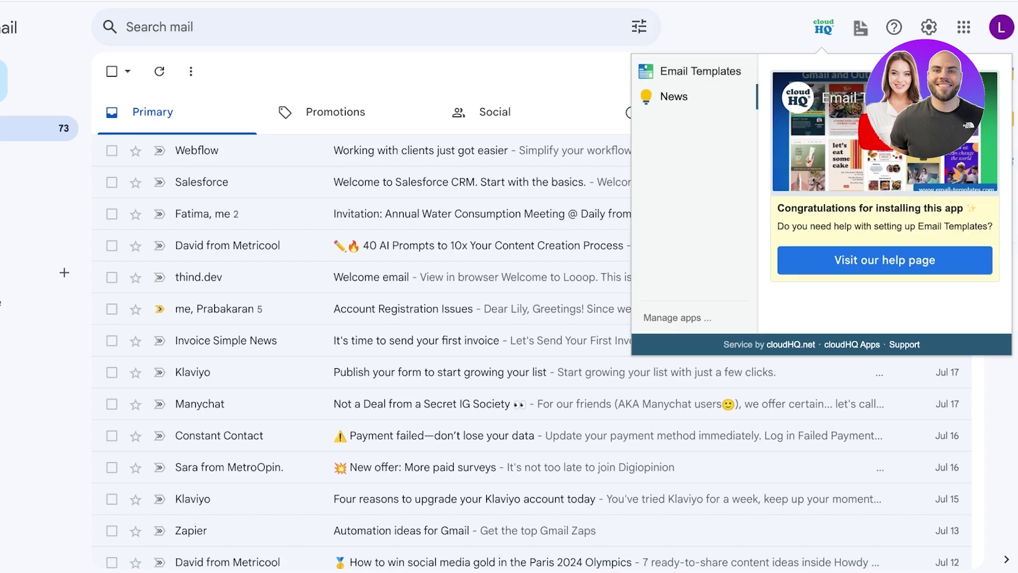
Dismiss the cloudHQ popup in the Gmail inbox and start a new message in full-screen view.
click(700, 71)
key(Escape)
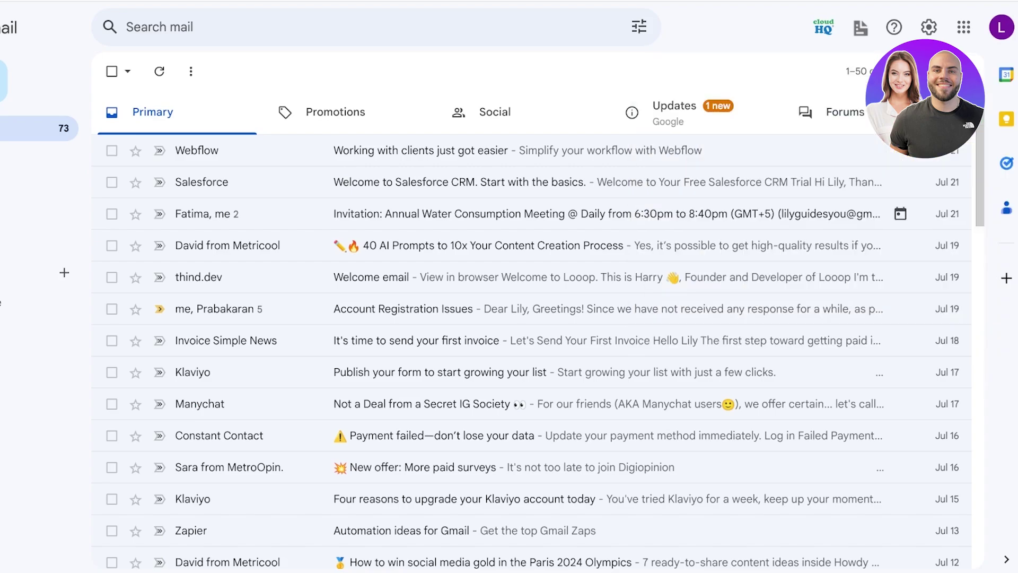
click(3, 81)
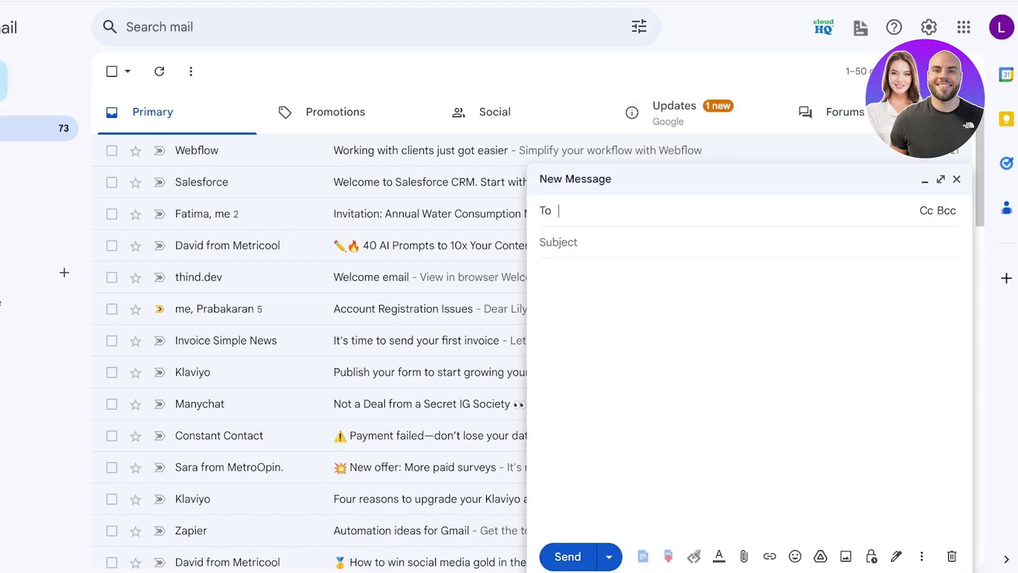
click(941, 179)
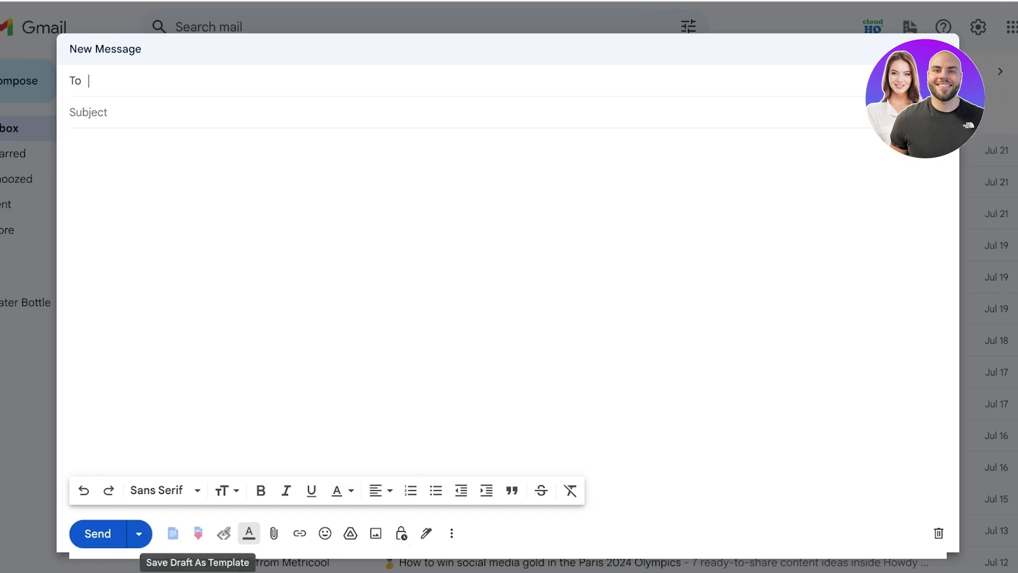
Browse the extension's free templates from the new message and search them for "welcome".
click(173, 533)
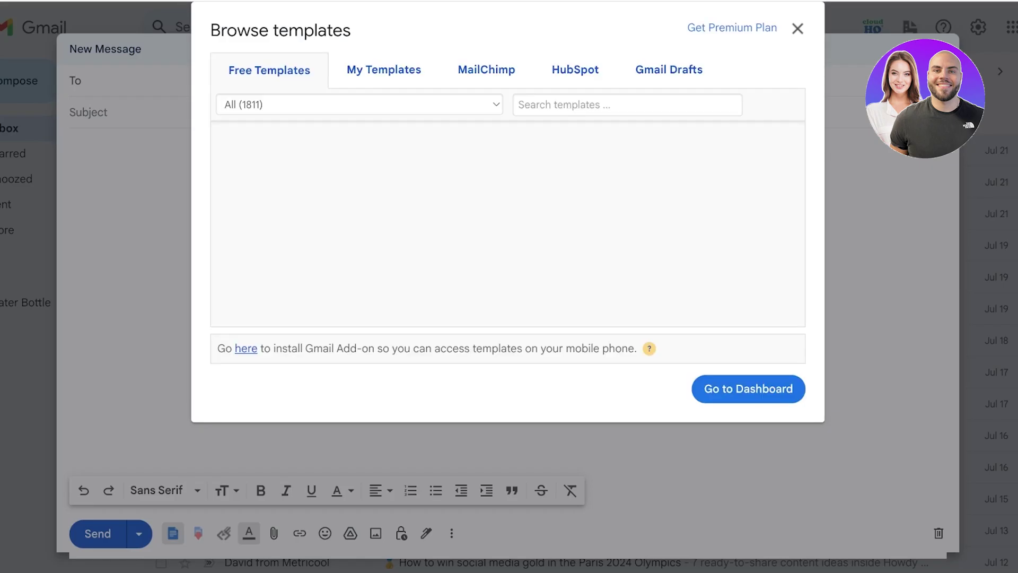
click(283, 192)
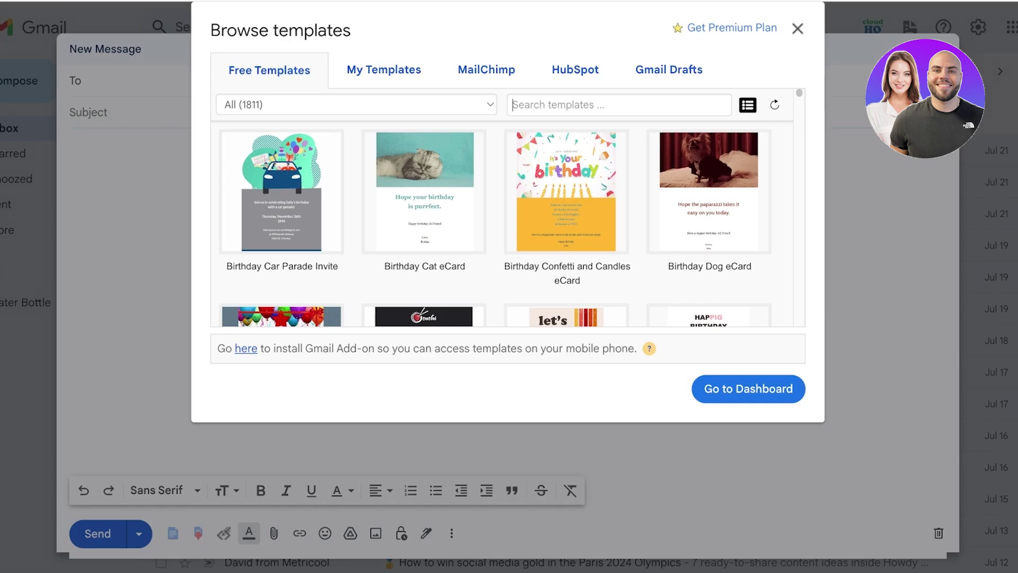
scroll(567, 186, down, 3)
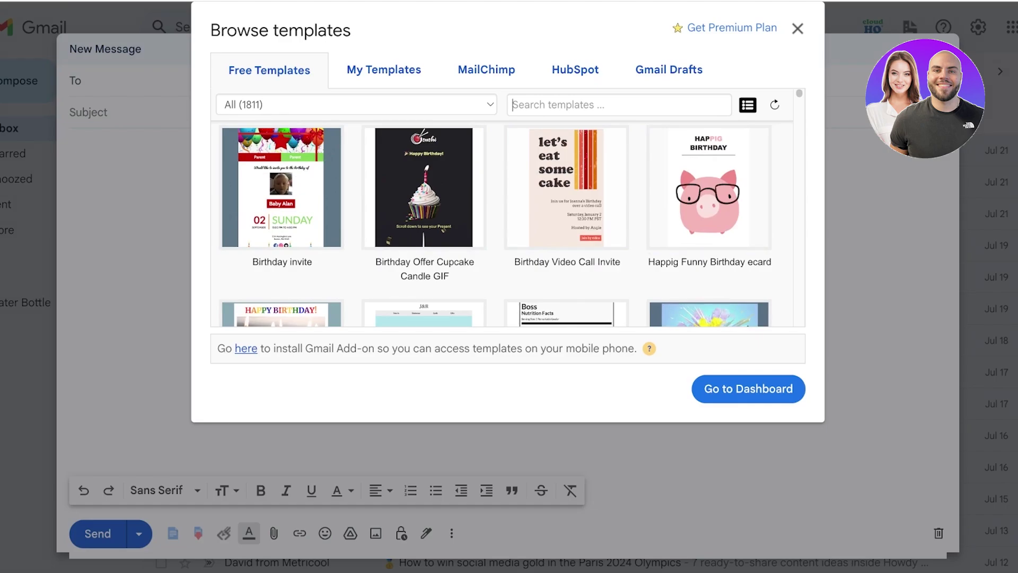
text(welcome)
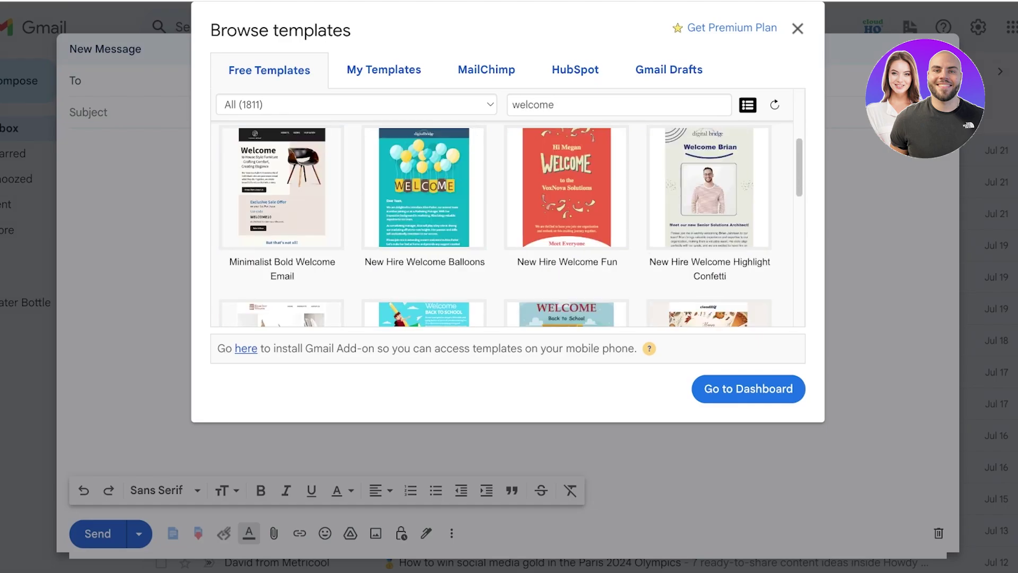
Look through the free templates matching "welcome" to compare their designs.
mouse_move(567, 185)
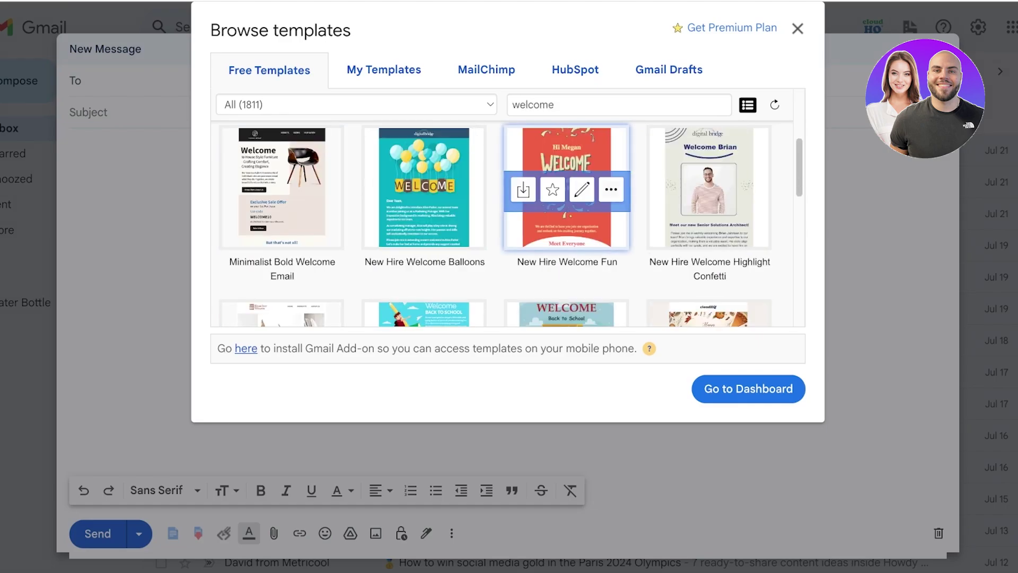
scroll(709, 159, down, 4)
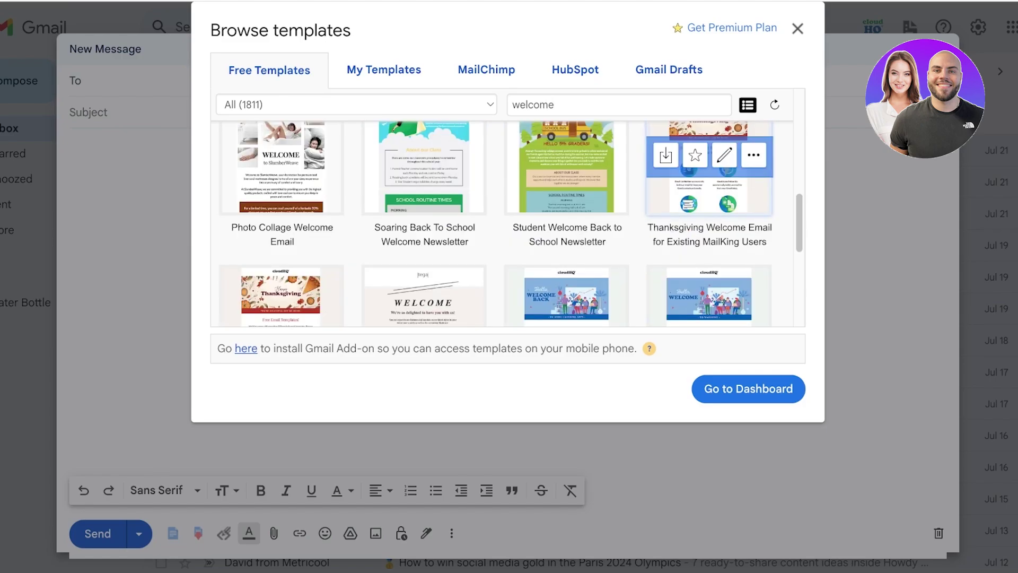
scroll(425, 233, down, 5)
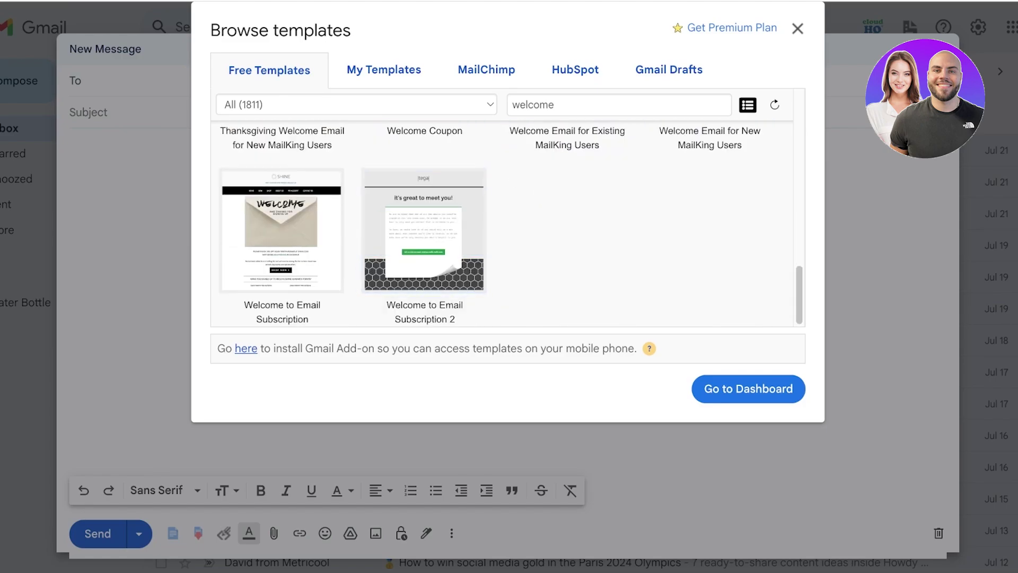
scroll(567, 266, up, 2)
scroll(567, 265, up, 2)
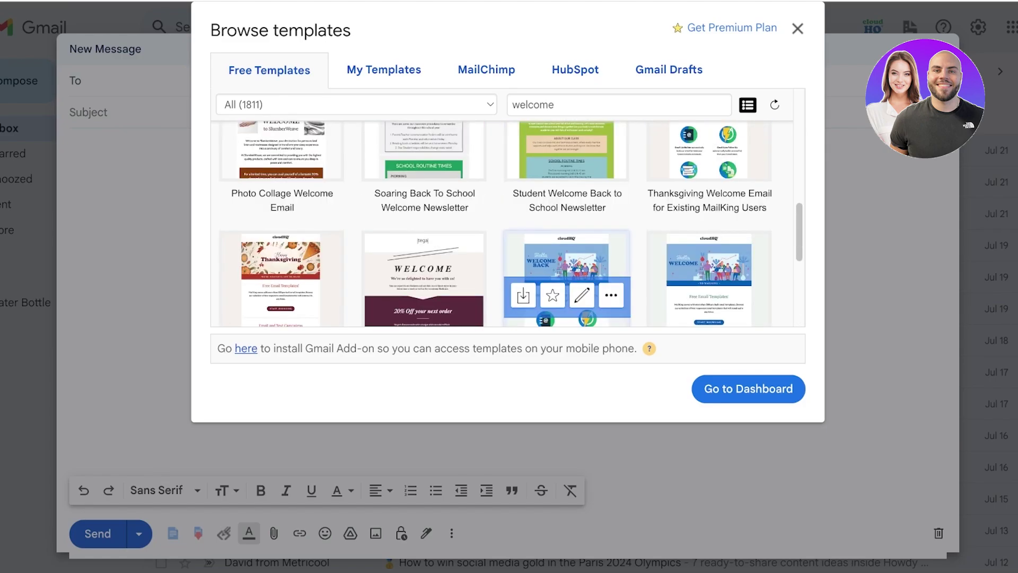
scroll(504, 223, down, 3)
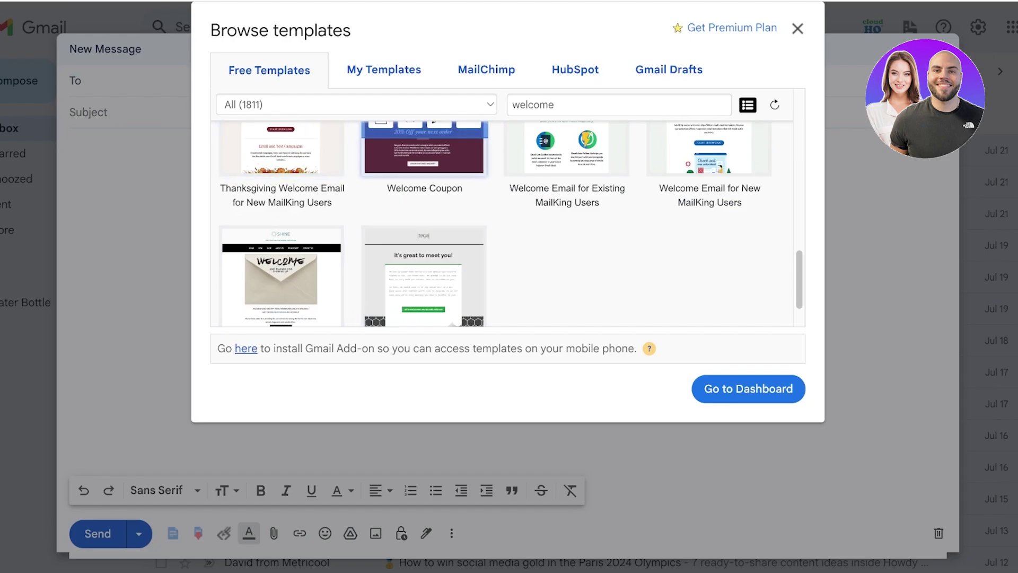
scroll(567, 254, up, 2)
scroll(567, 255, up, 3)
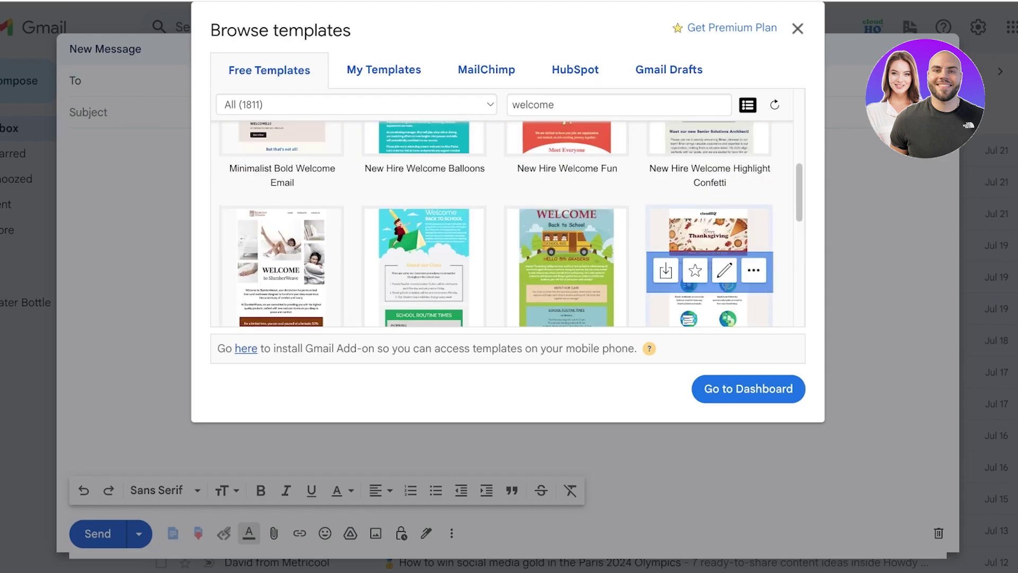
scroll(567, 223, up, 3)
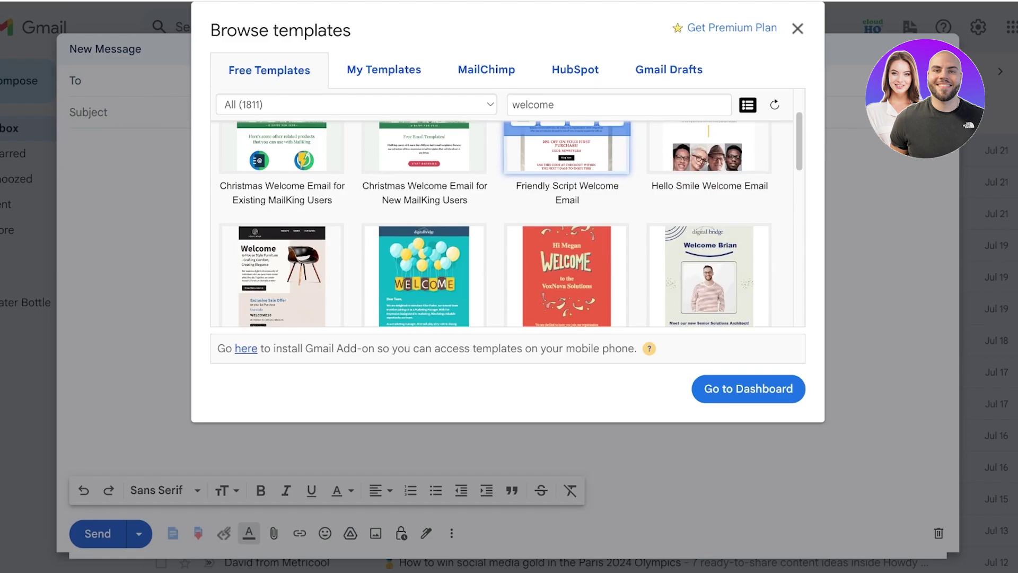
scroll(567, 160, up, 2)
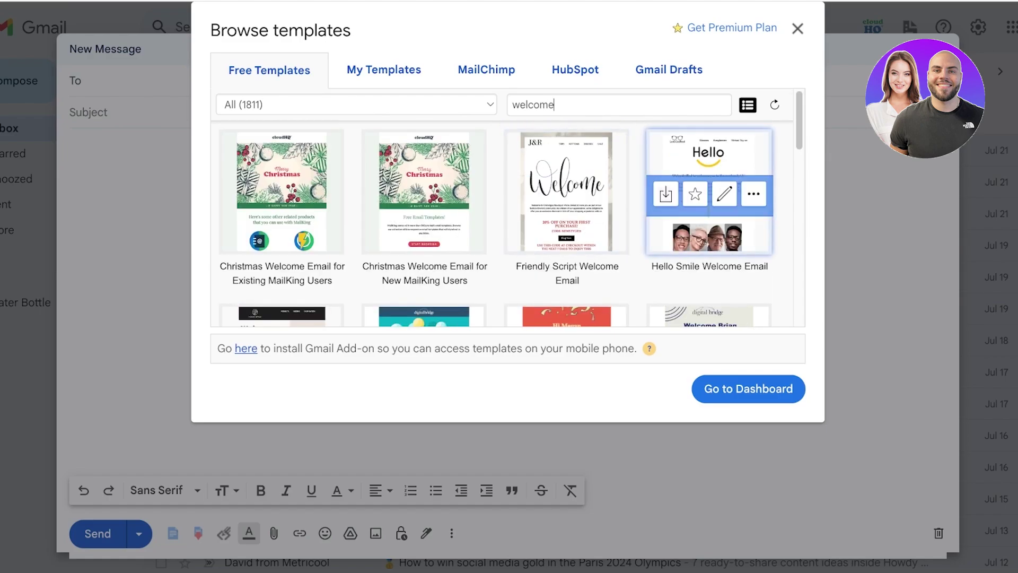
Insert the "Thanksgiving Welcome Email for New MailKing Users" template into the message and open it in the template editor.
scroll(508, 223, down, 5)
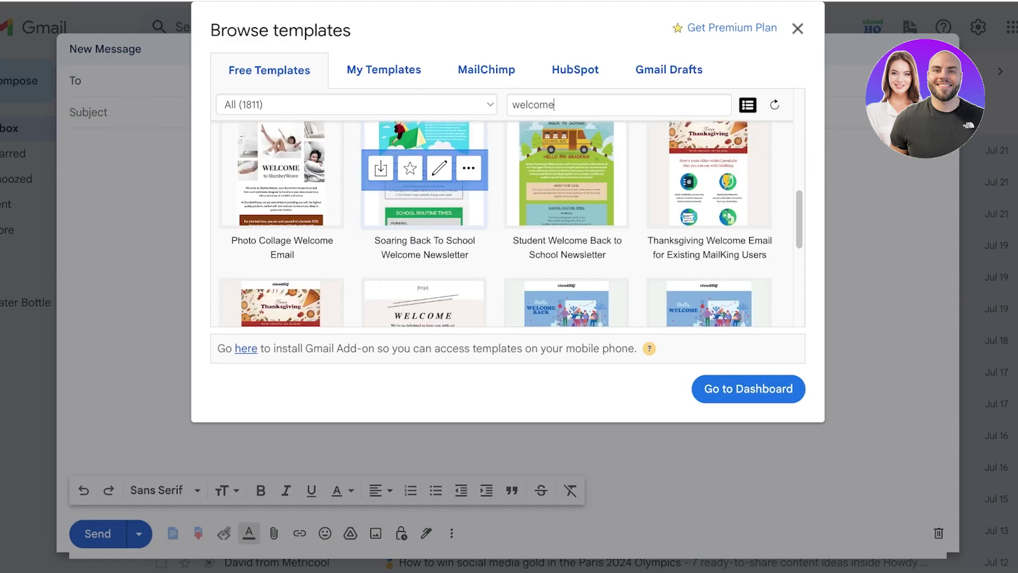
scroll(281, 207, up, 1)
scroll(281, 207, down, 3)
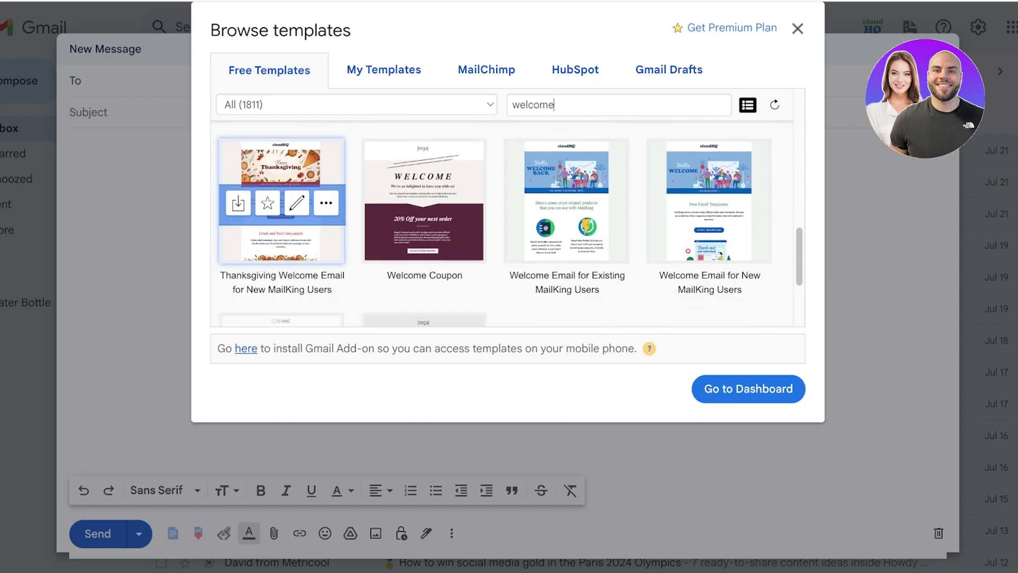
click(238, 203)
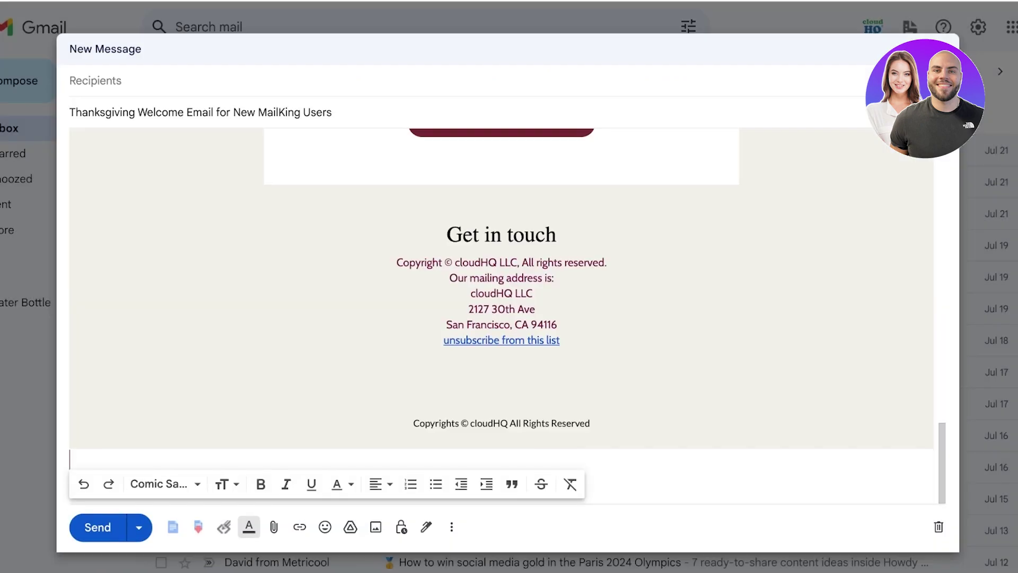
scroll(501, 313, up, 15)
scroll(501, 315, up, 5)
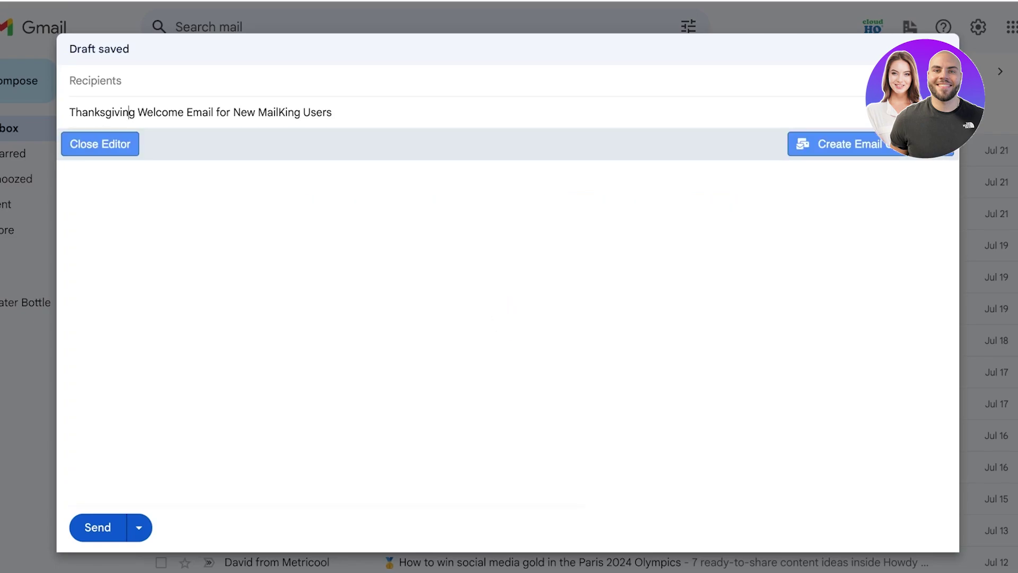
click(128, 112)
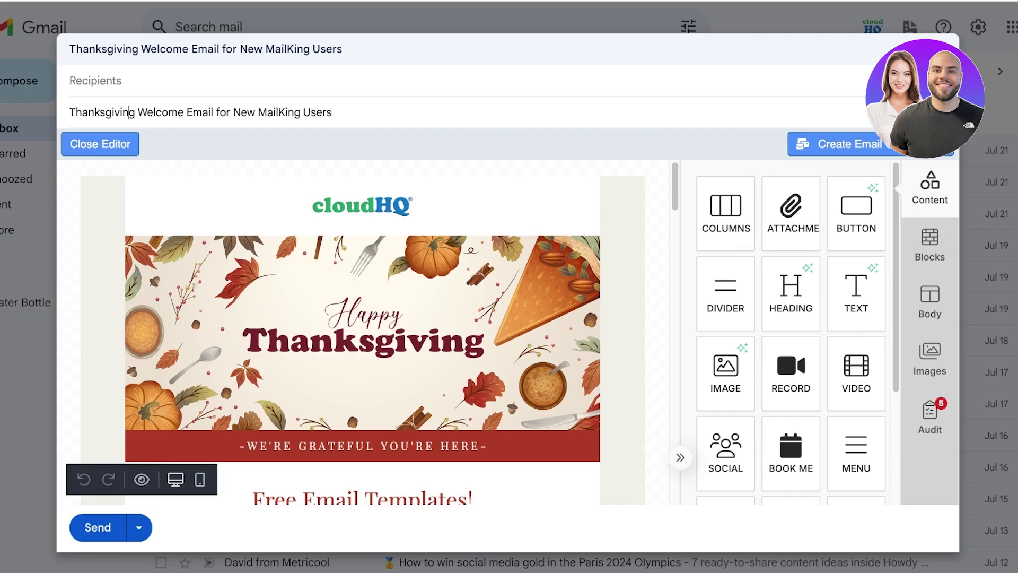
Select the cloudHQ logo in the email header and examine its image settings and image editing tools.
click(362, 206)
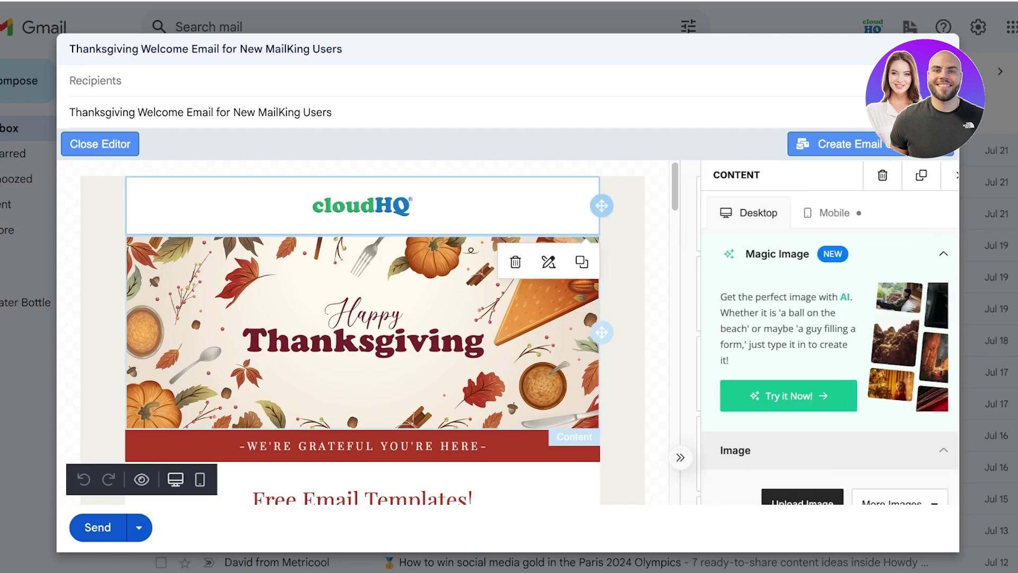
click(939, 176)
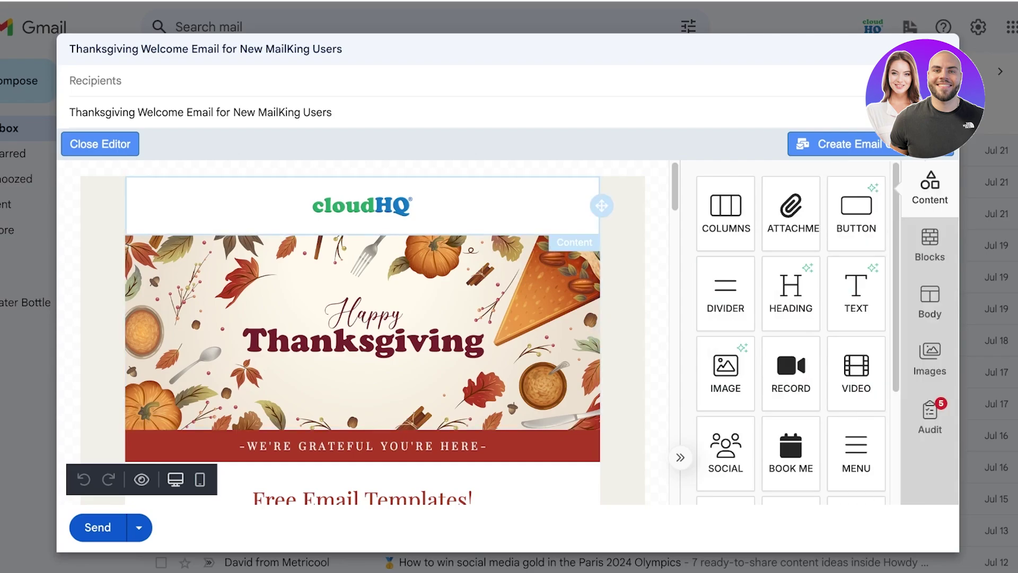
click(362, 205)
scroll(814, 345, down, 10)
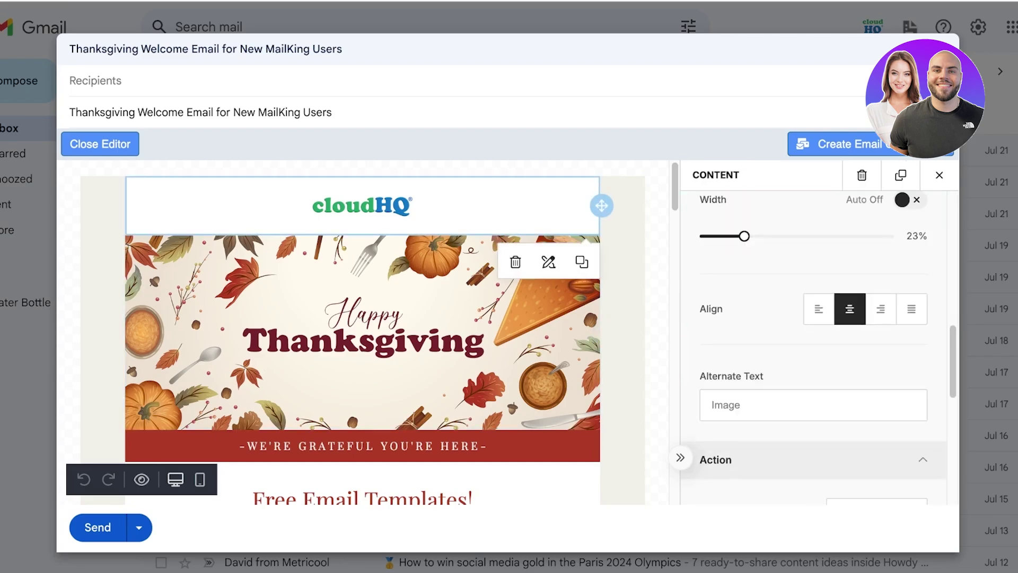
scroll(814, 345, up, 6)
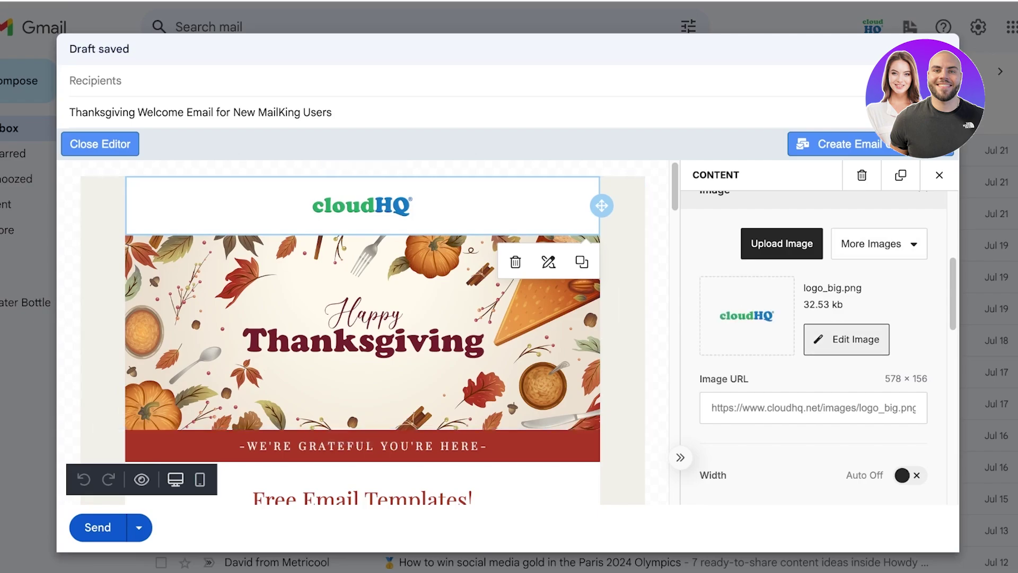
click(846, 339)
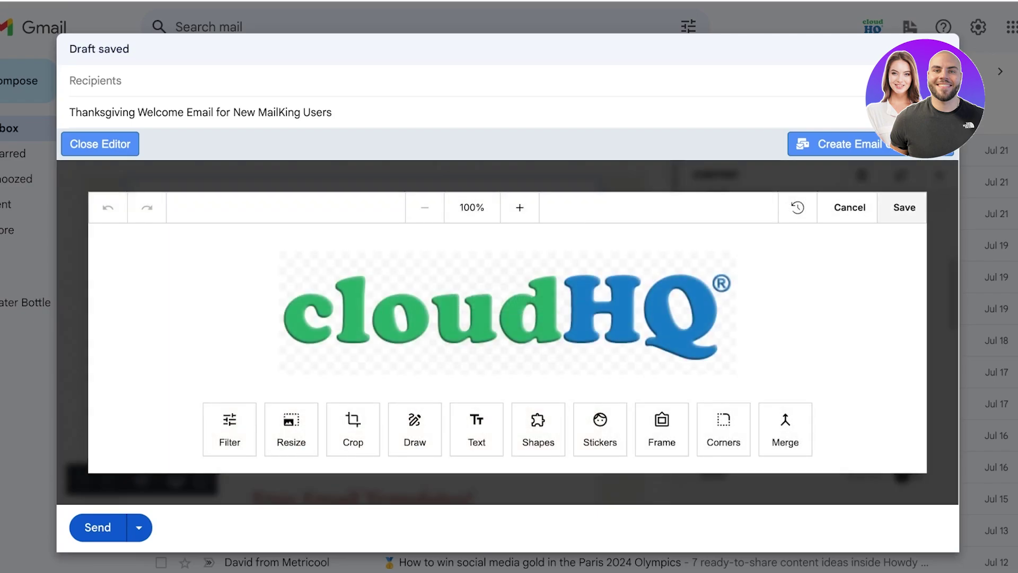
click(849, 208)
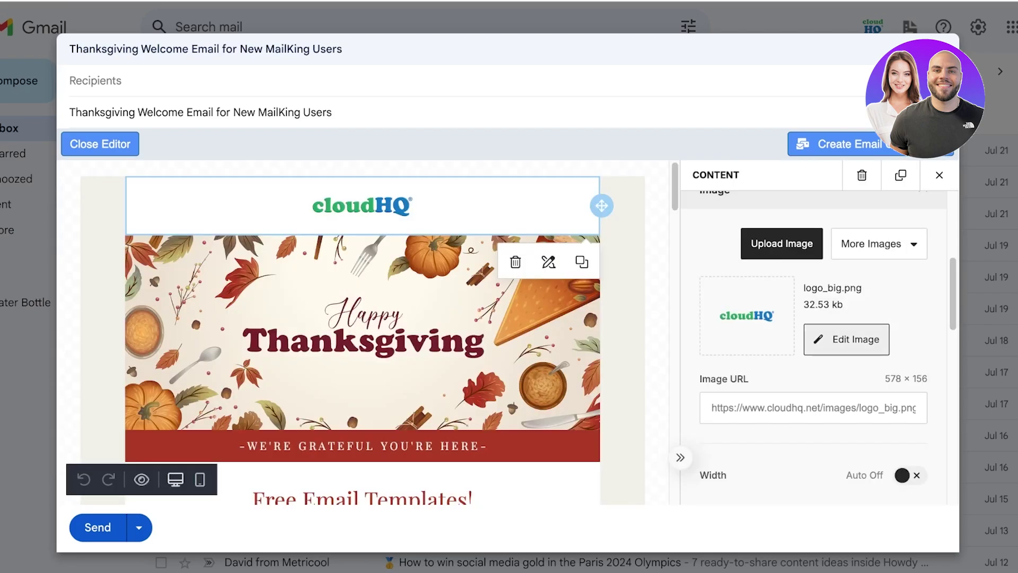
Replace the cloudHQ header logo with an uploaded image of the SPENCER logo.
click(879, 244)
click(781, 244)
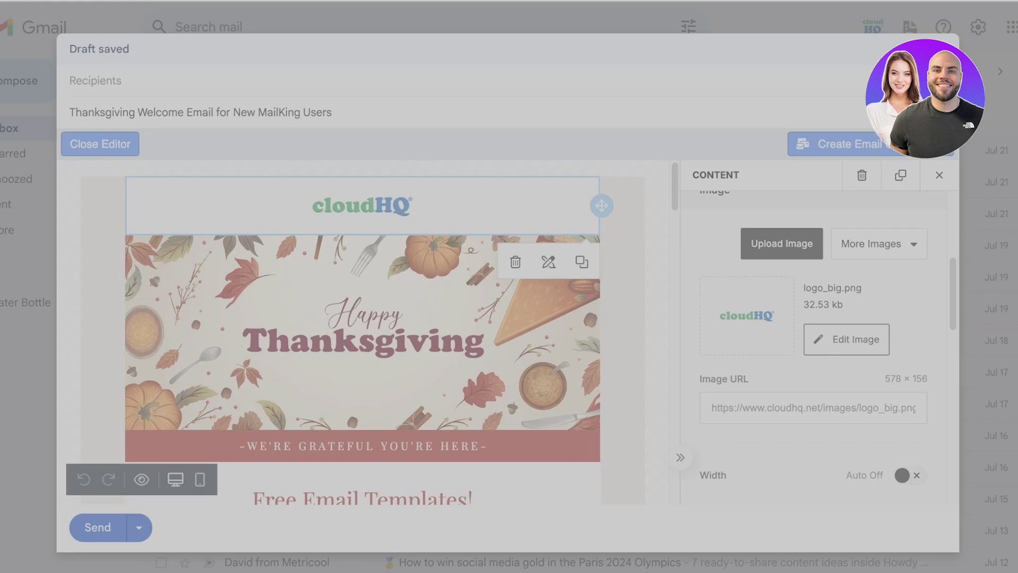
click(364, 204)
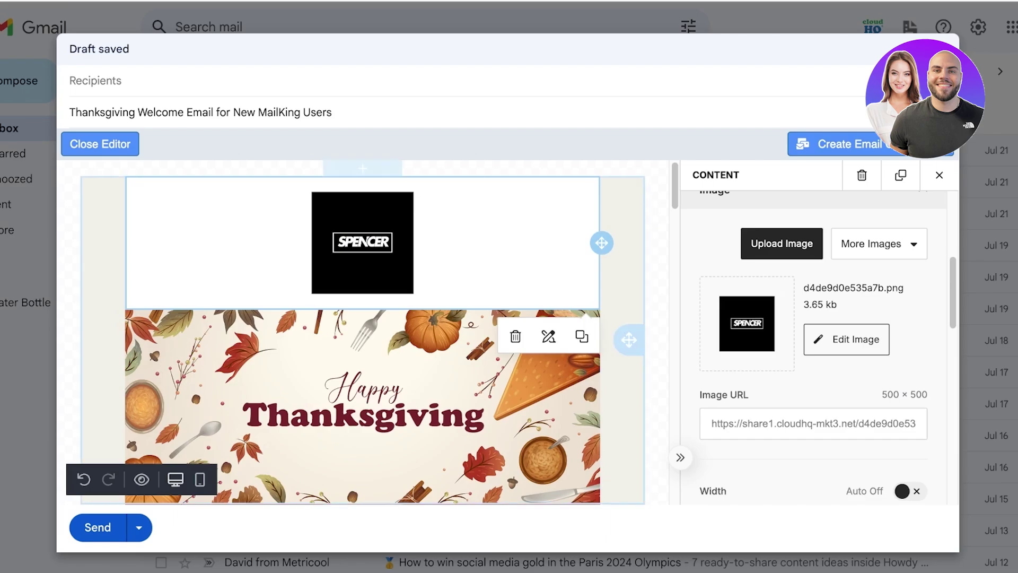
Select the Happy Thanksgiving banner image in the template and examine its image settings.
scroll(362, 340, down, 2)
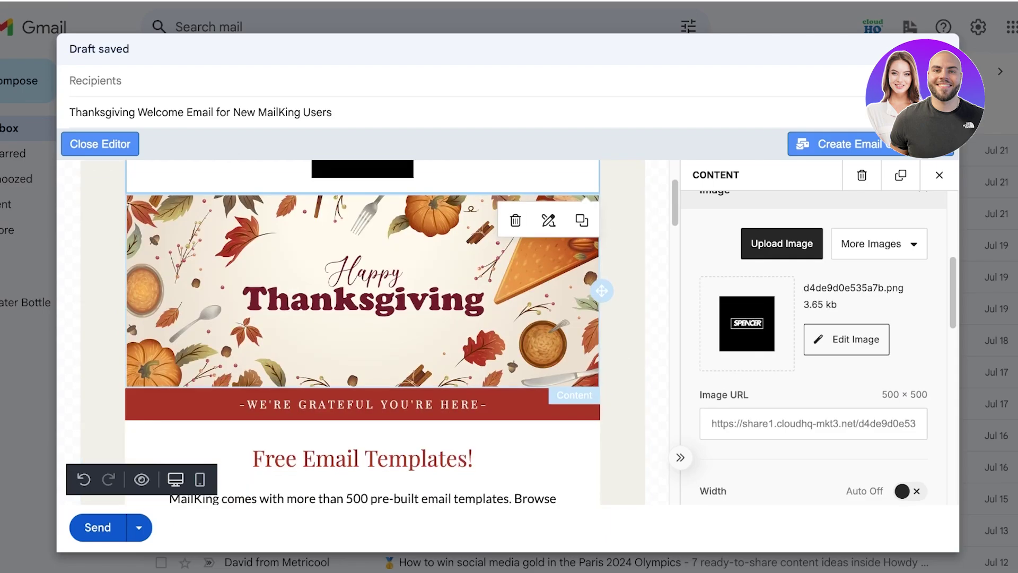
click(362, 291)
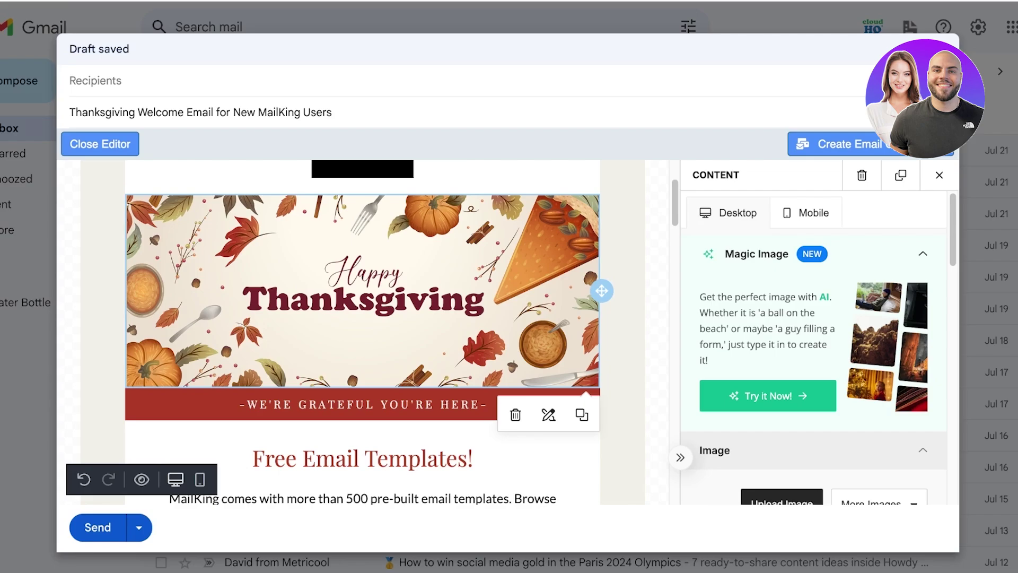
scroll(814, 345, down, 5)
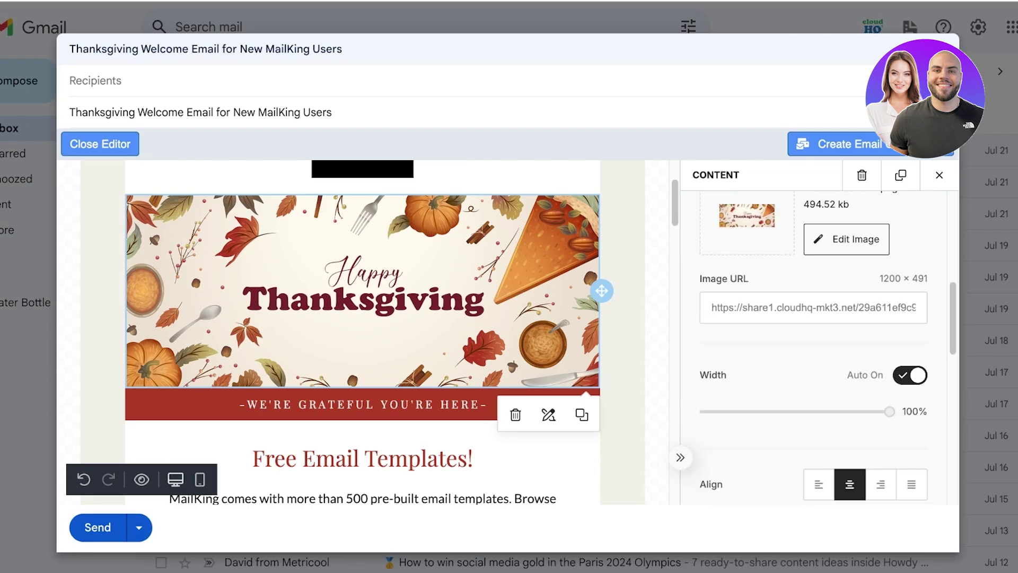
scroll(814, 345, up, 3)
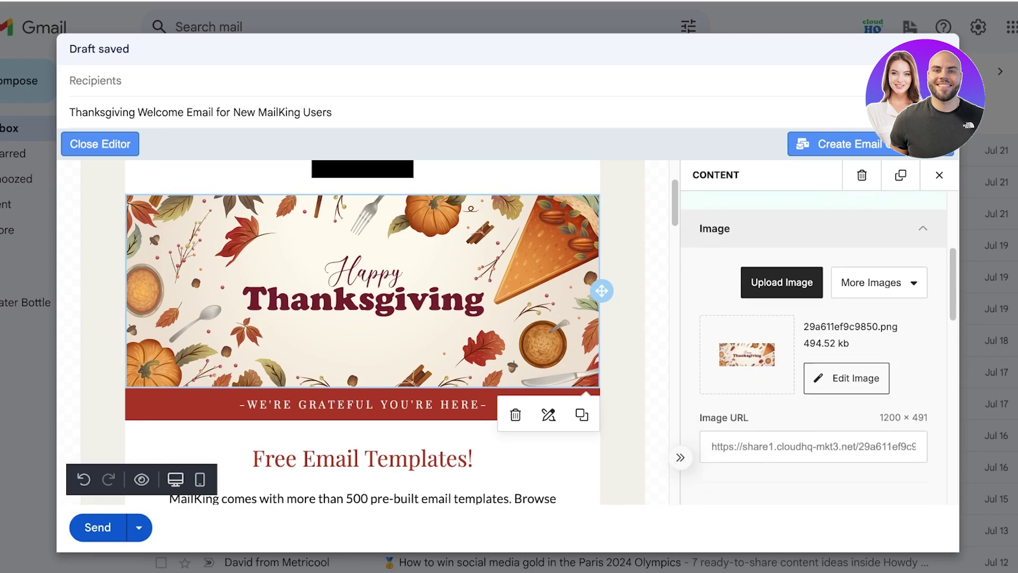
Replace the "Free Email Templates!" heading below the banner with "WELCOME TO DURDEN".
scroll(362, 332, down, 1)
click(362, 432)
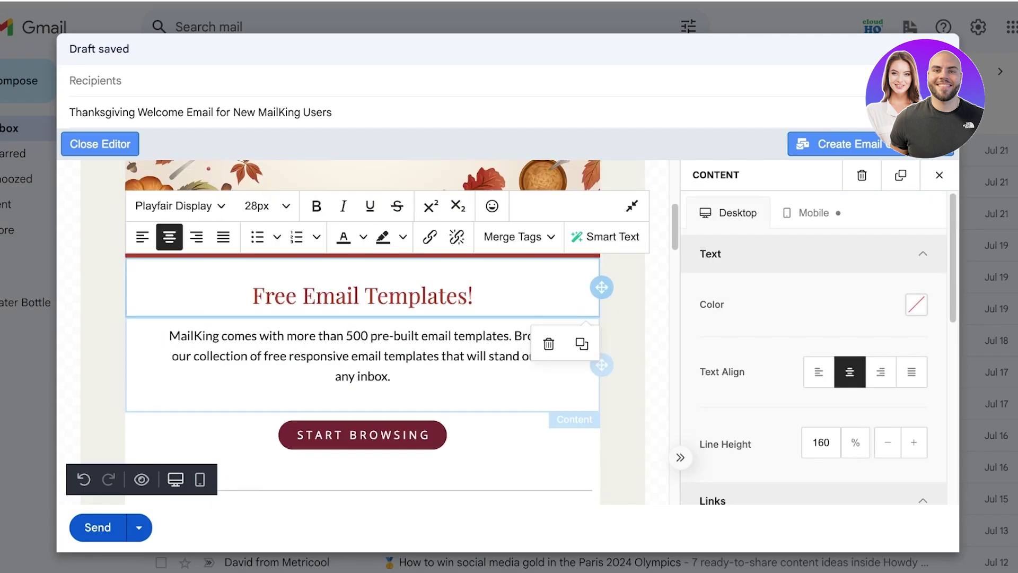
click(622, 301)
click(473, 300)
triple_click(408, 300)
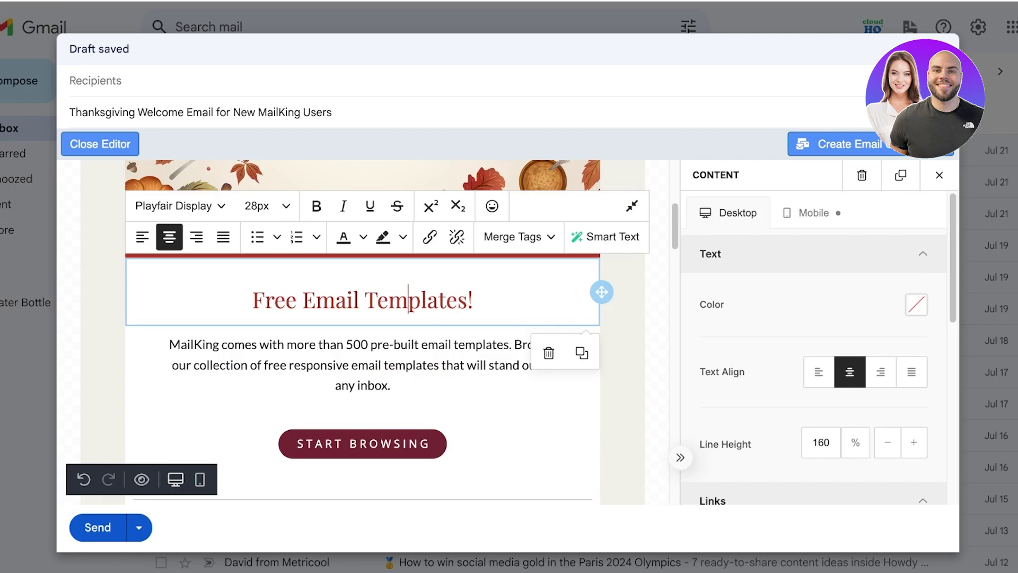
click(388, 300)
text(ar)
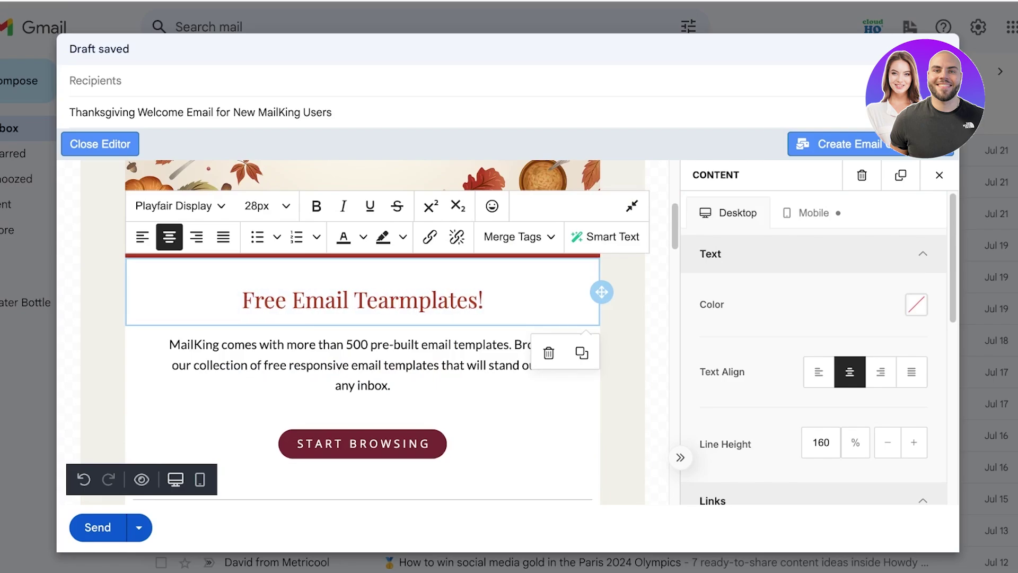
key(ctrl+a)
text(WELCOME TO )
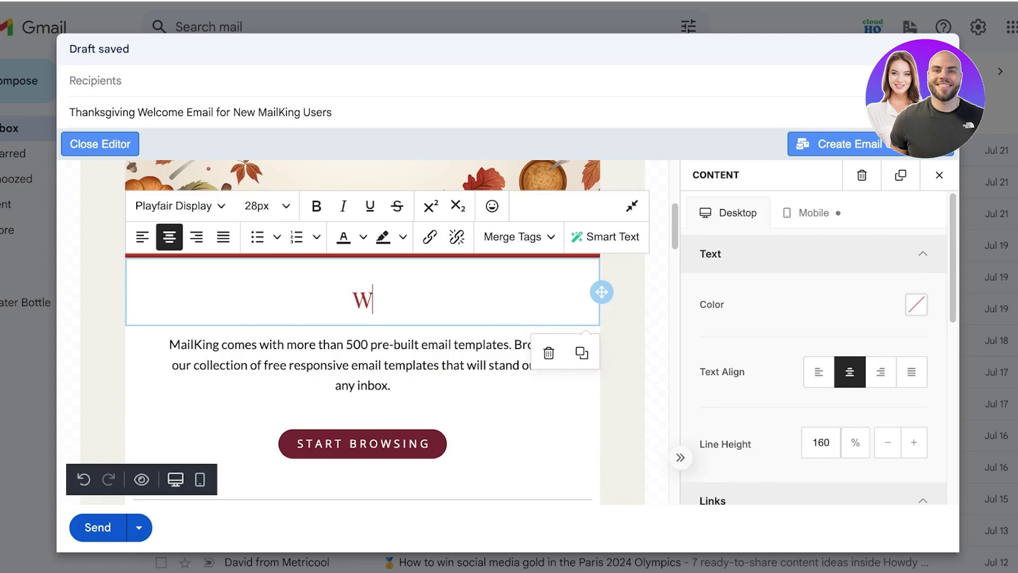
text(DURDEN)
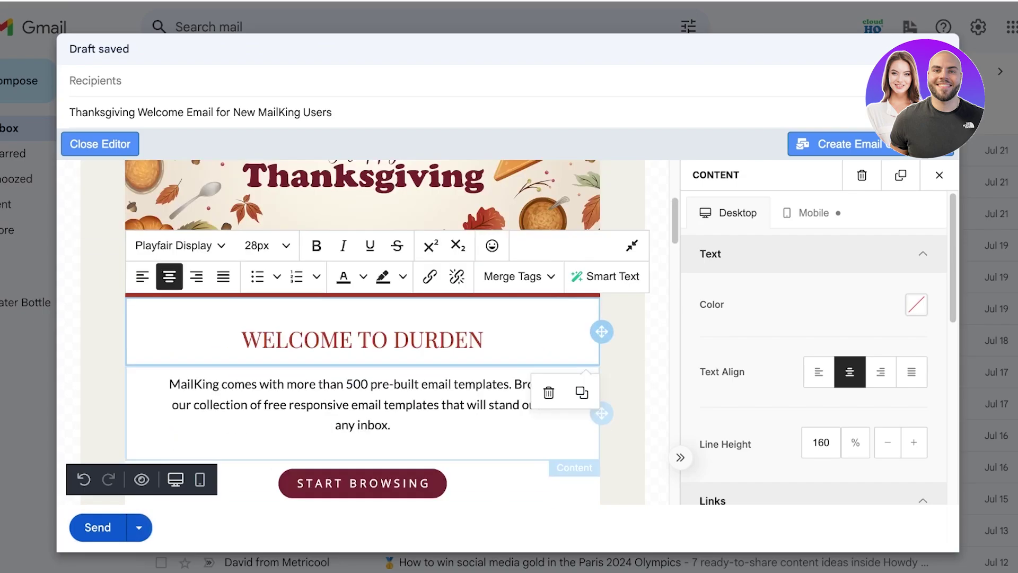
Close the template editor to return to the message draft and open the message's Templates options.
scroll(363, 331, up, 5)
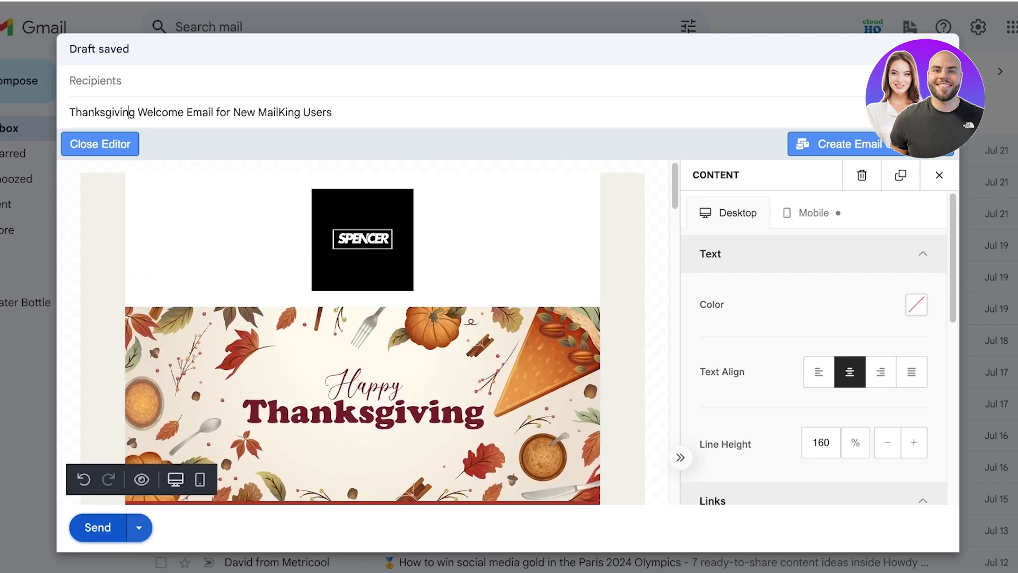
click(100, 143)
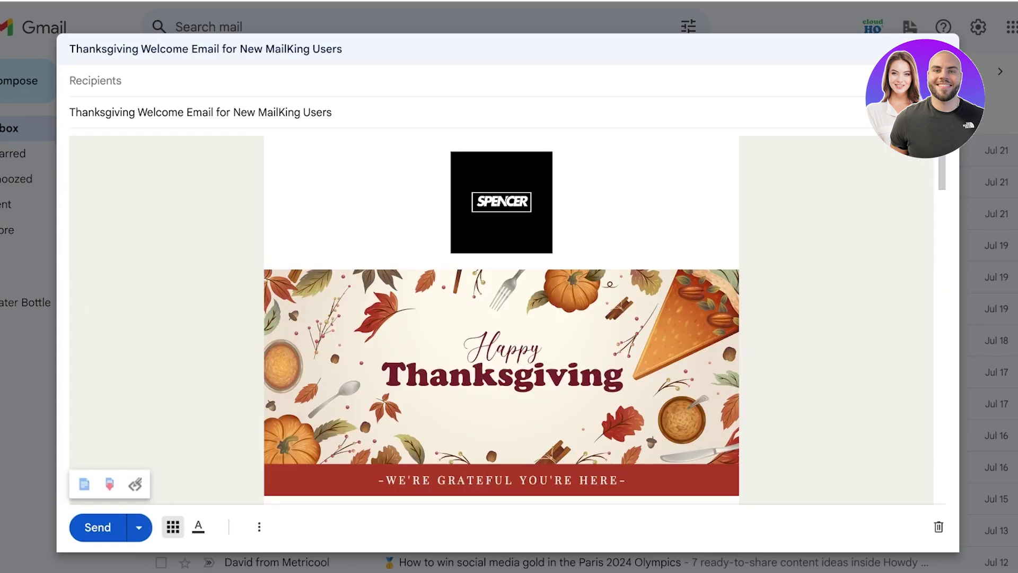
click(437, 527)
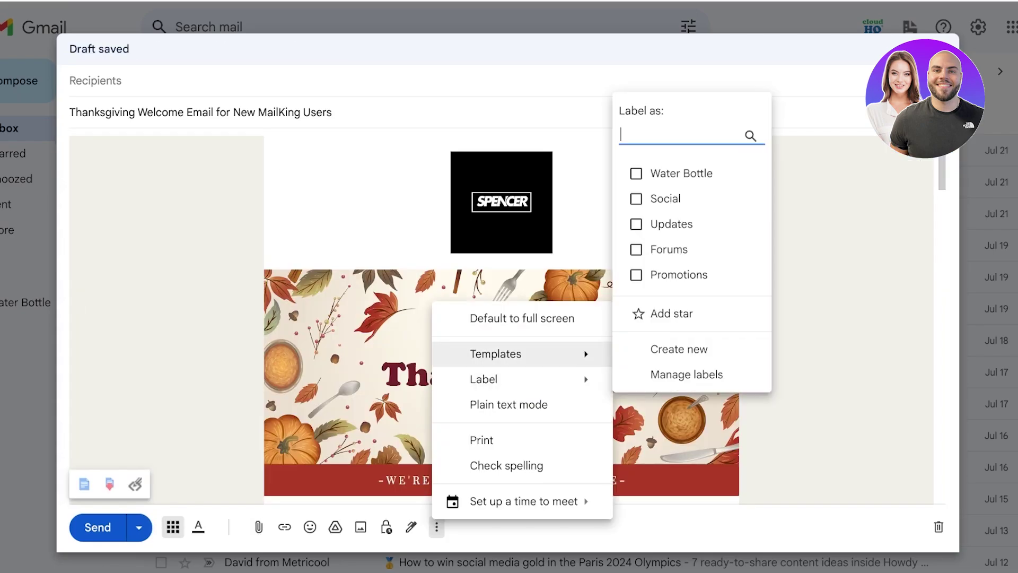
mouse_move(523, 354)
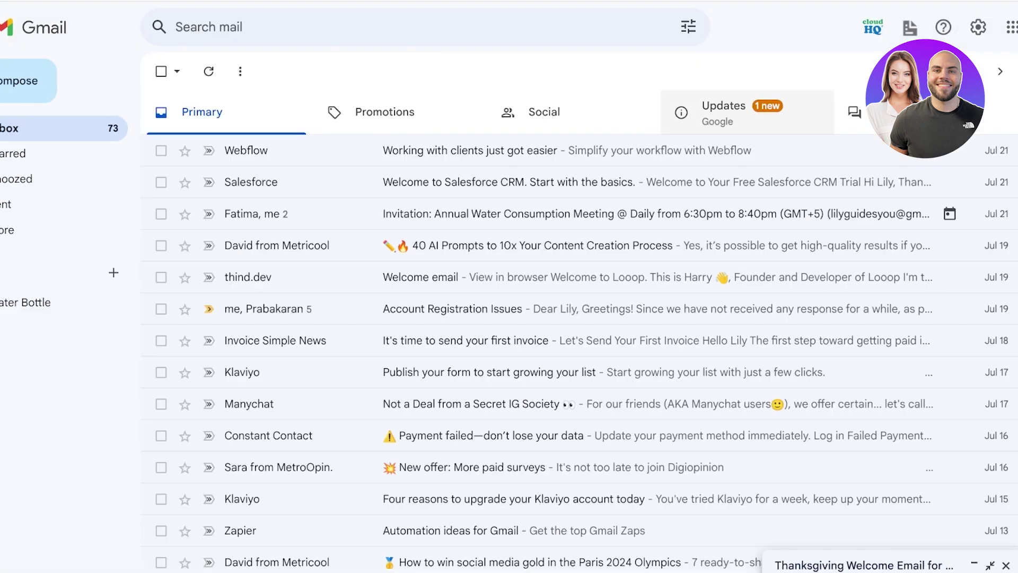
Show the Updates category of the inbox.
click(724, 112)
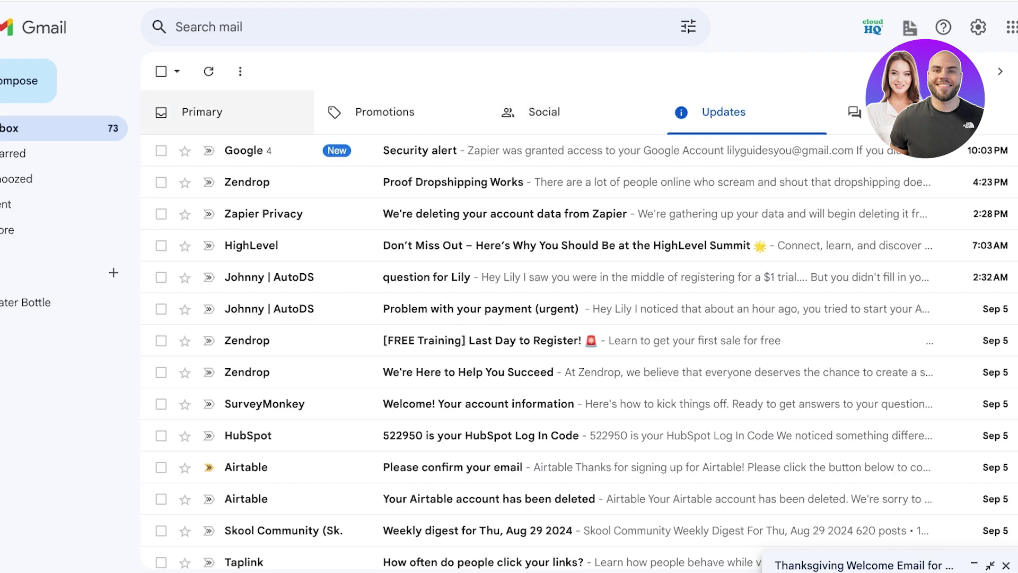